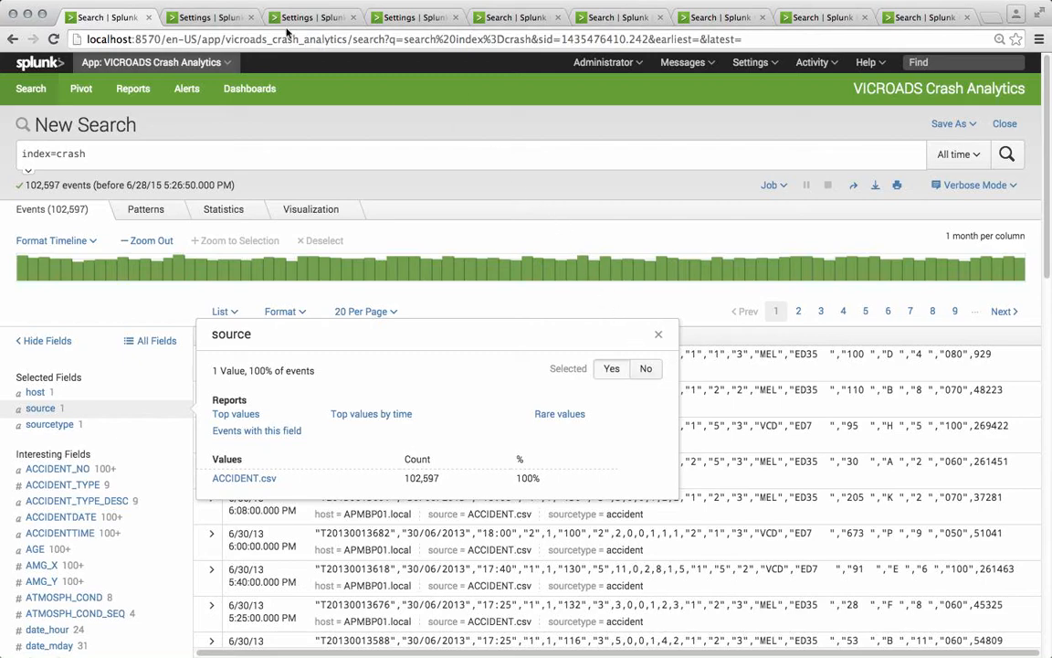
# Step: Review the automatic lookups, calculated fields and search macros set up in the open browser tabs
pyautogui.click(226, 18)
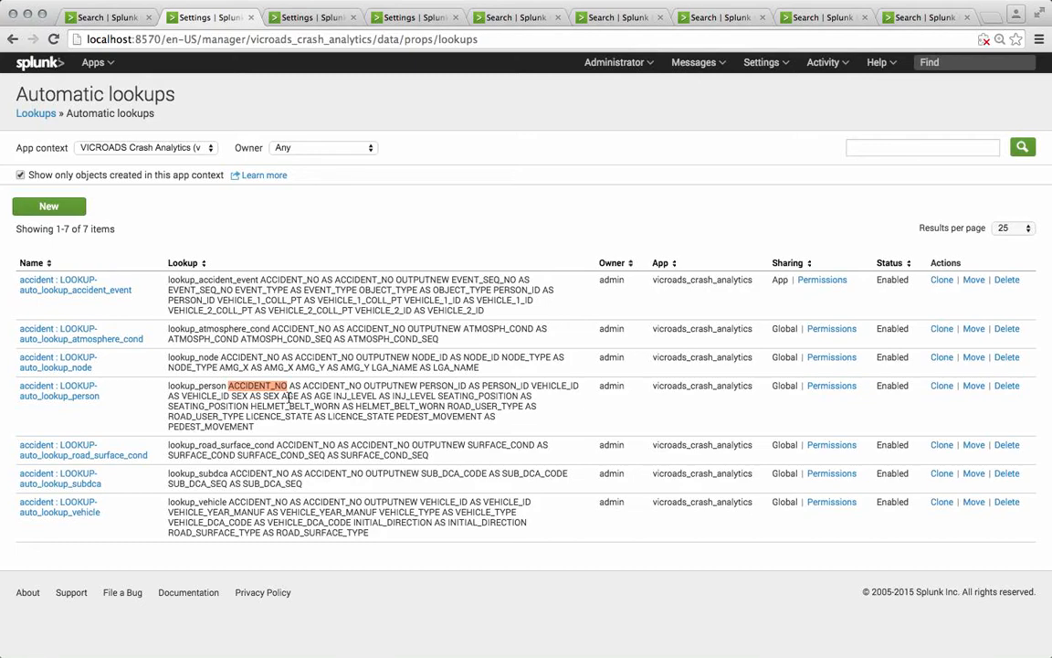
pyautogui.click(319, 19)
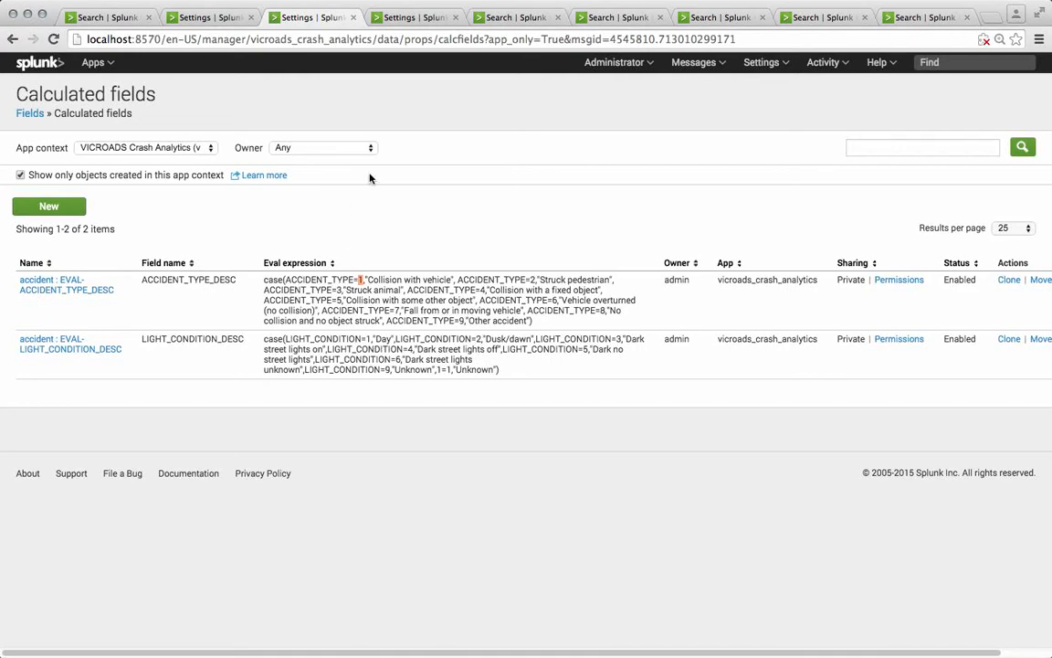
pyautogui.click(408, 18)
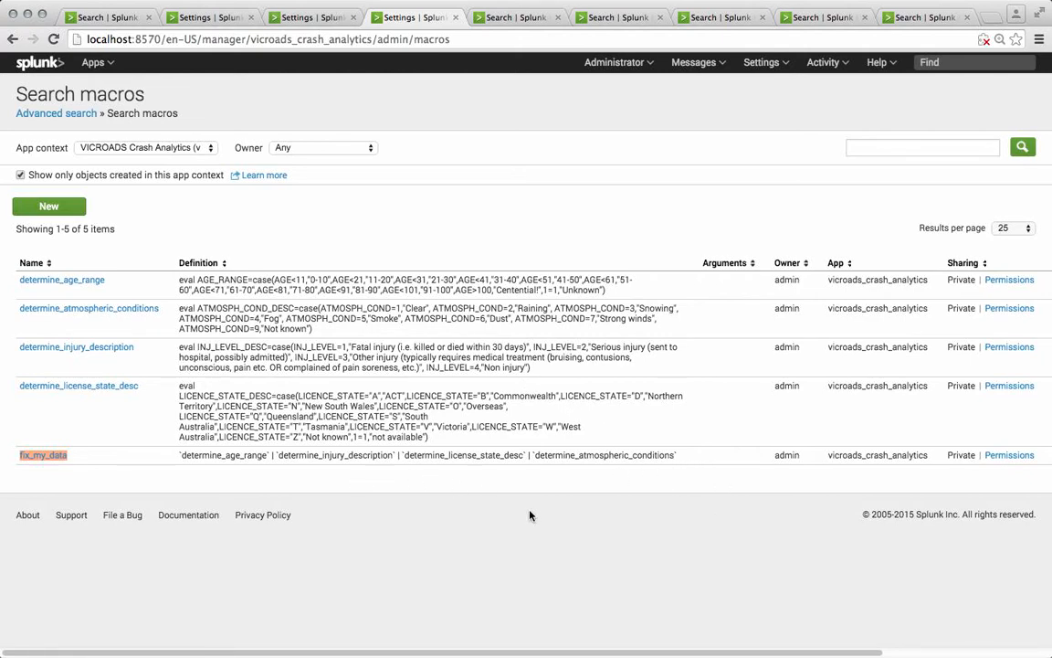
pyautogui.click(509, 19)
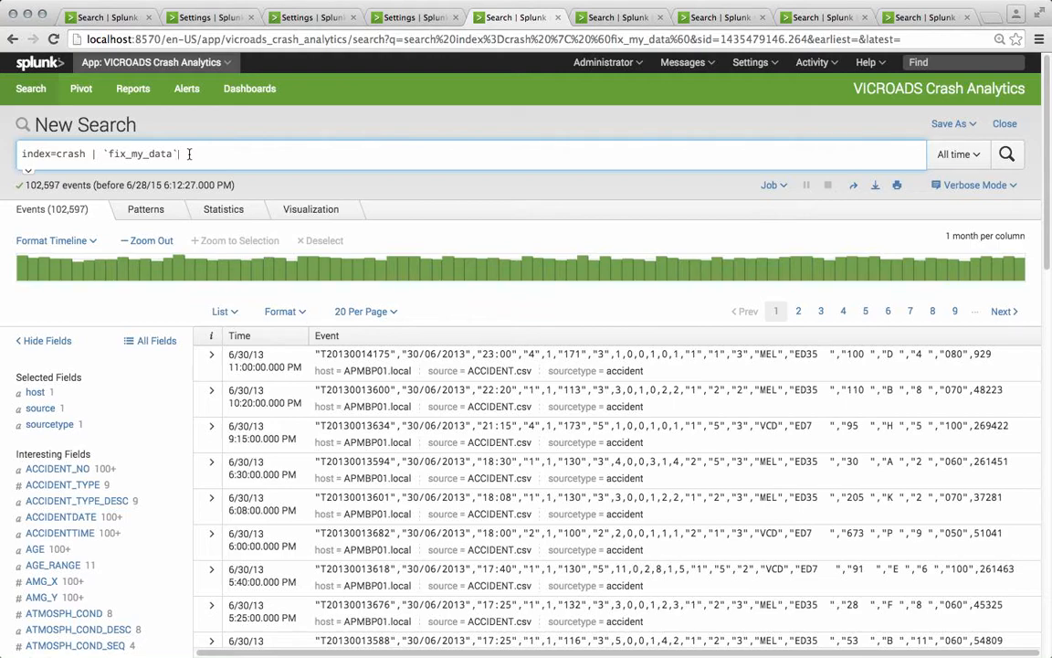
# Step: Inspect the crash search query using the fix_my_data macro and expand the first event's fields
pyautogui.moveTo(21, 153); pyautogui.dragTo(87, 155)
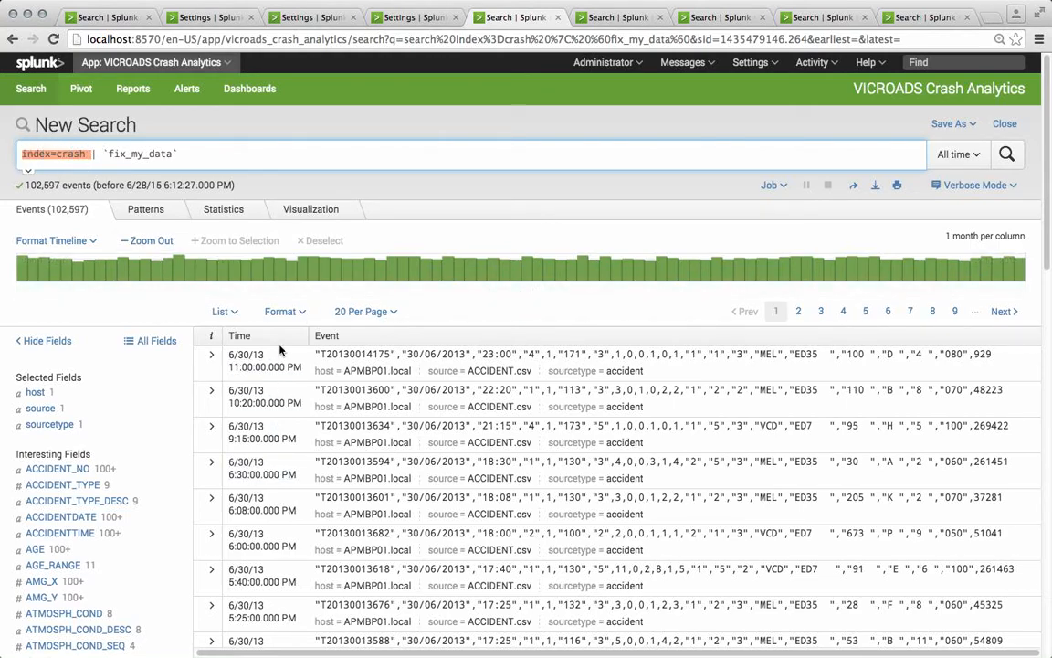
pyautogui.click(183, 151)
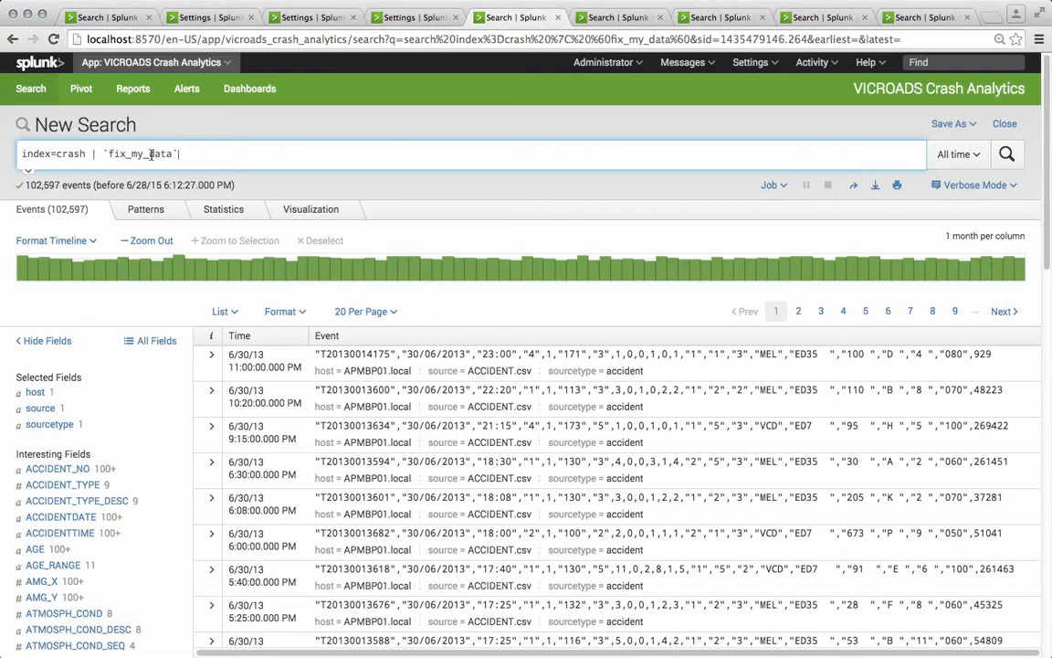
pyautogui.click(211, 155)
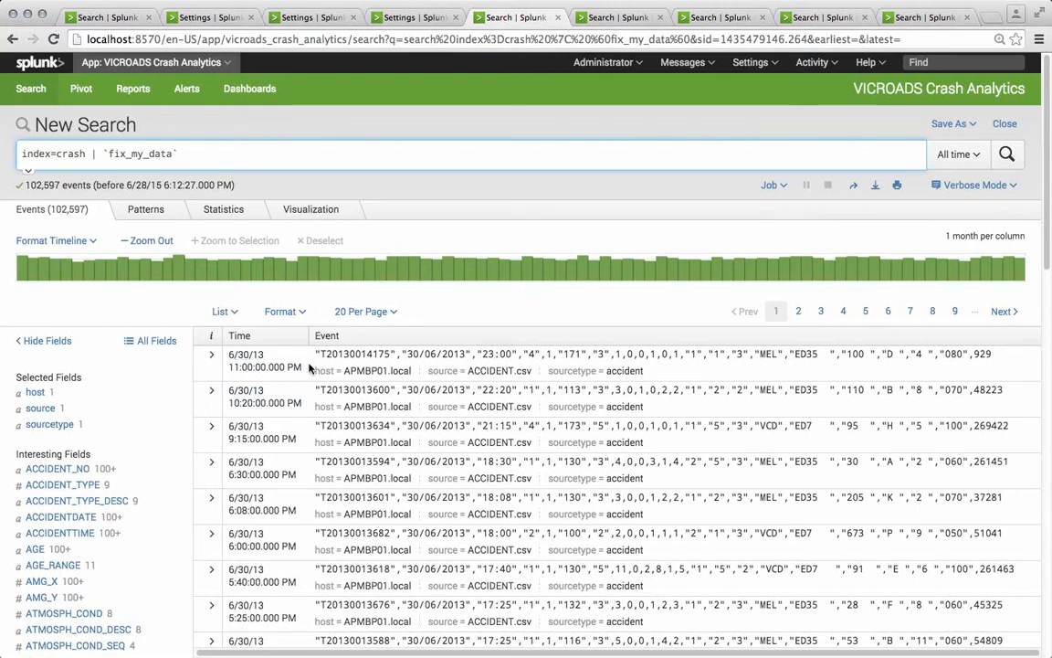
pyautogui.click(211, 370)
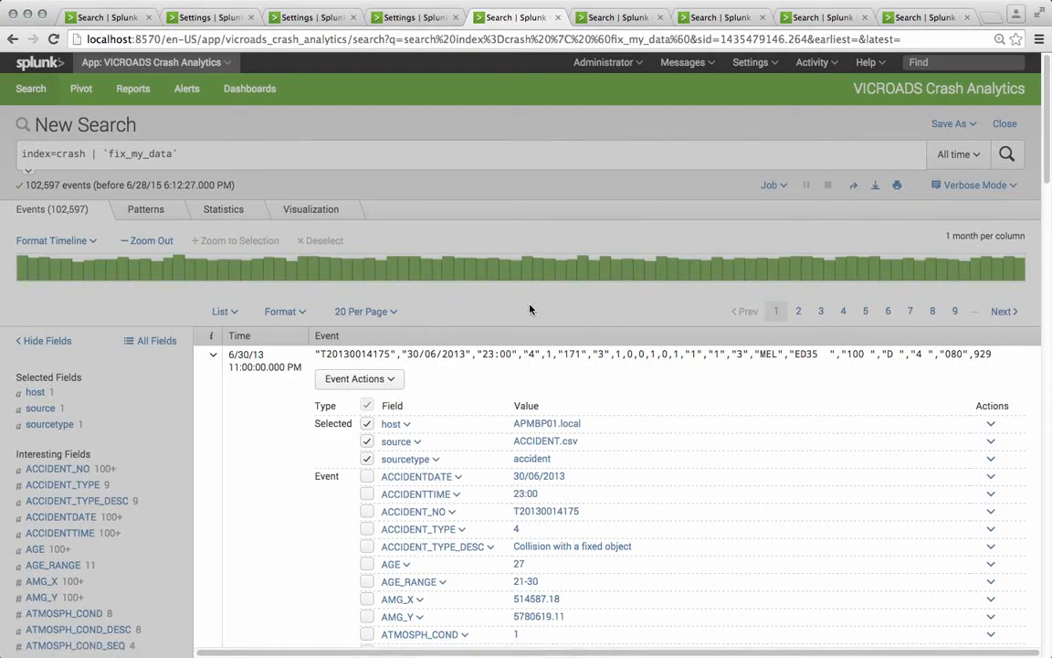
# Step: Examine the age range search's event fields, its statistics table and its bar chart visualization
pyautogui.click(615, 17)
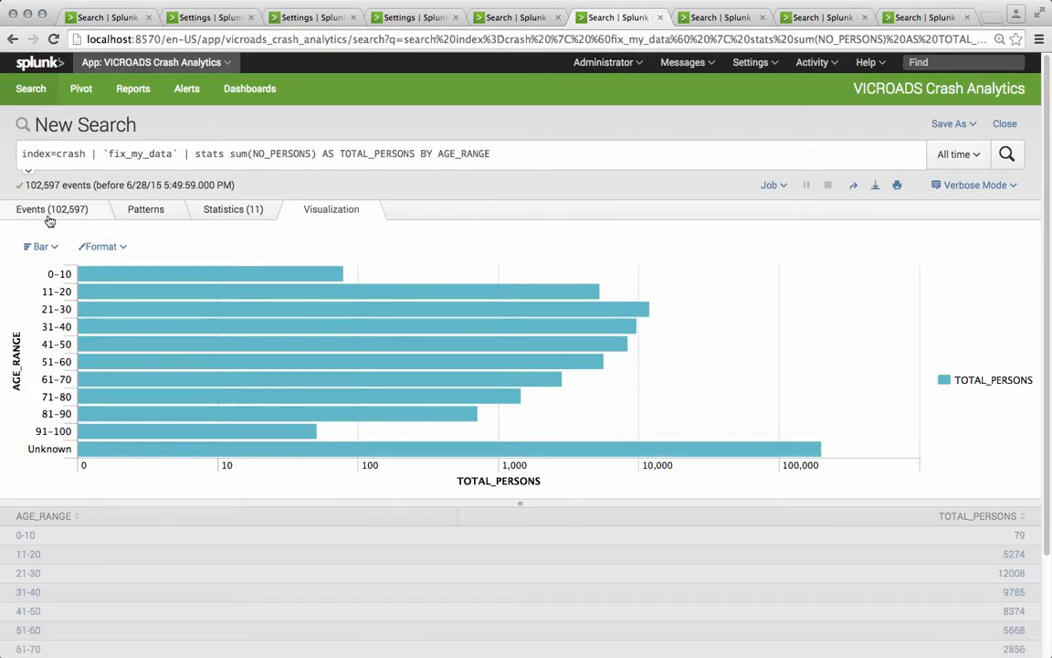
pyautogui.click(18, 211)
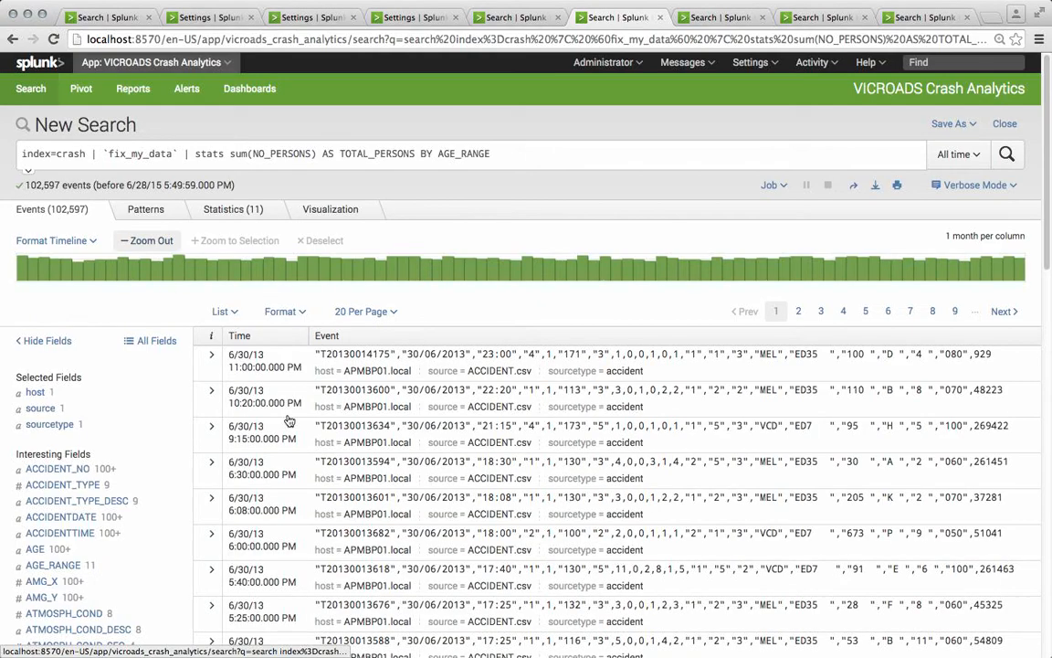
pyautogui.click(211, 355)
pyautogui.scroll(-6, 213, 548)
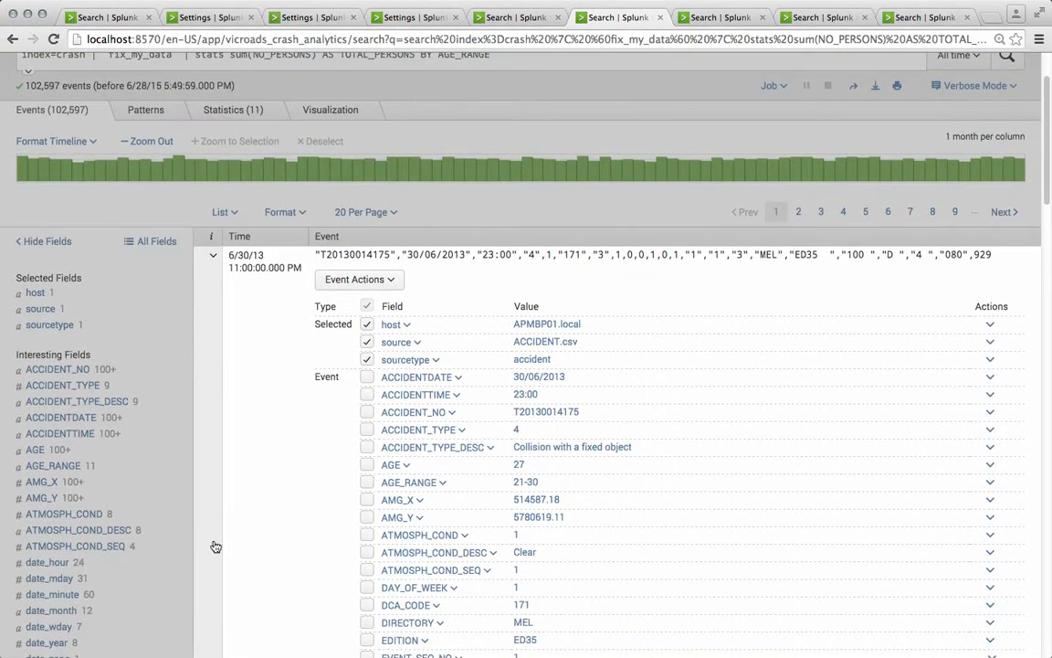
pyautogui.scroll(-3, 448, 438)
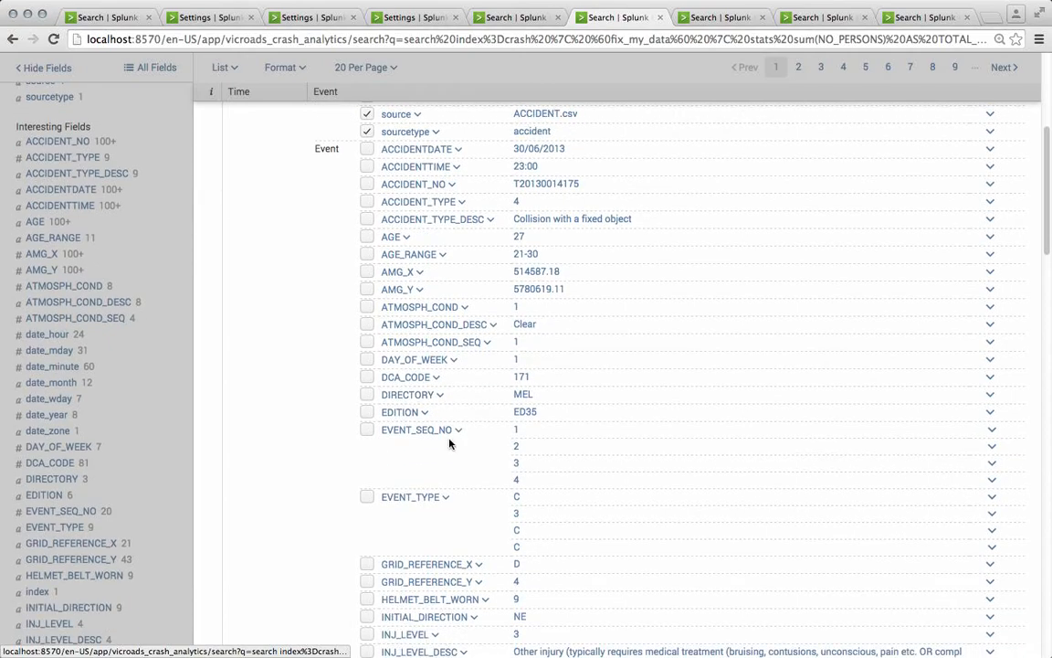
pyautogui.scroll(-5, 448, 444)
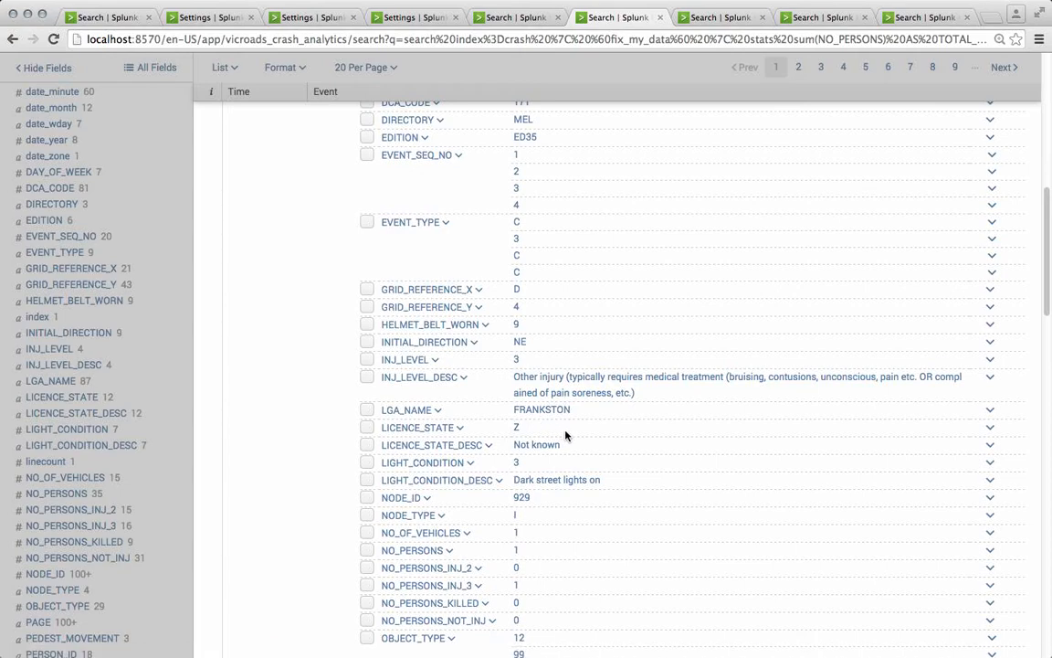
pyautogui.scroll(-3, 565, 435)
pyautogui.scroll(15, 566, 435)
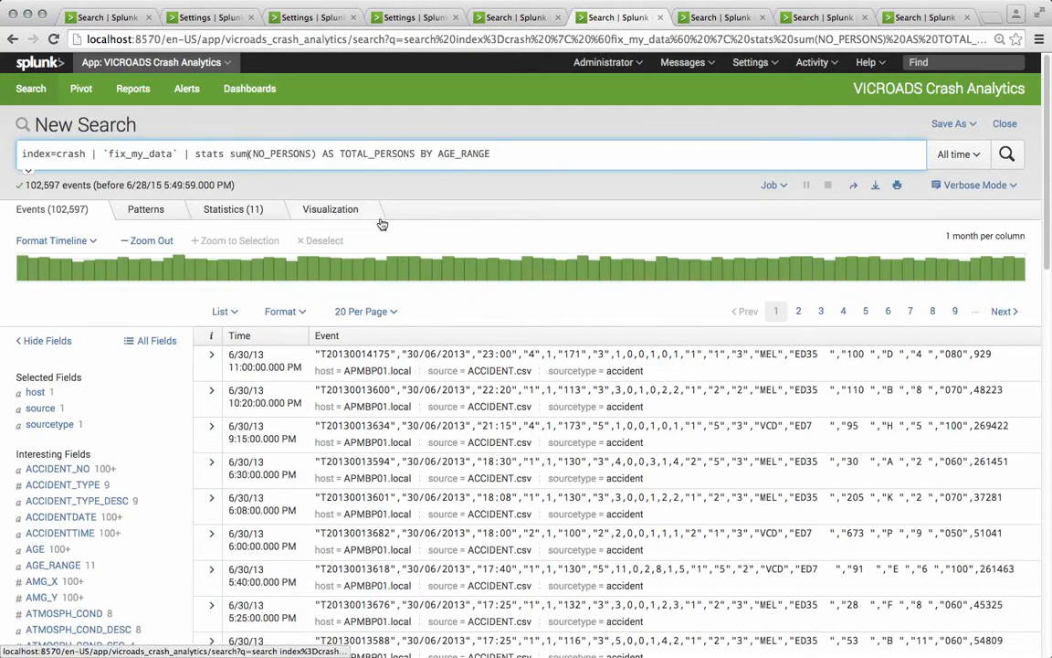
pyautogui.click(233, 209)
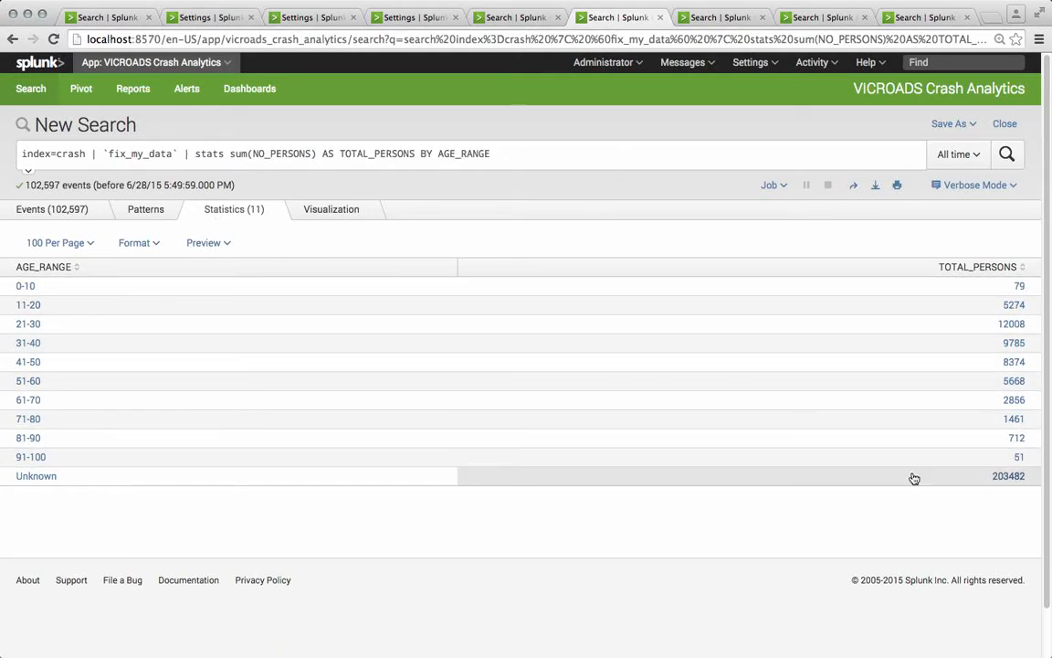
pyautogui.click(329, 215)
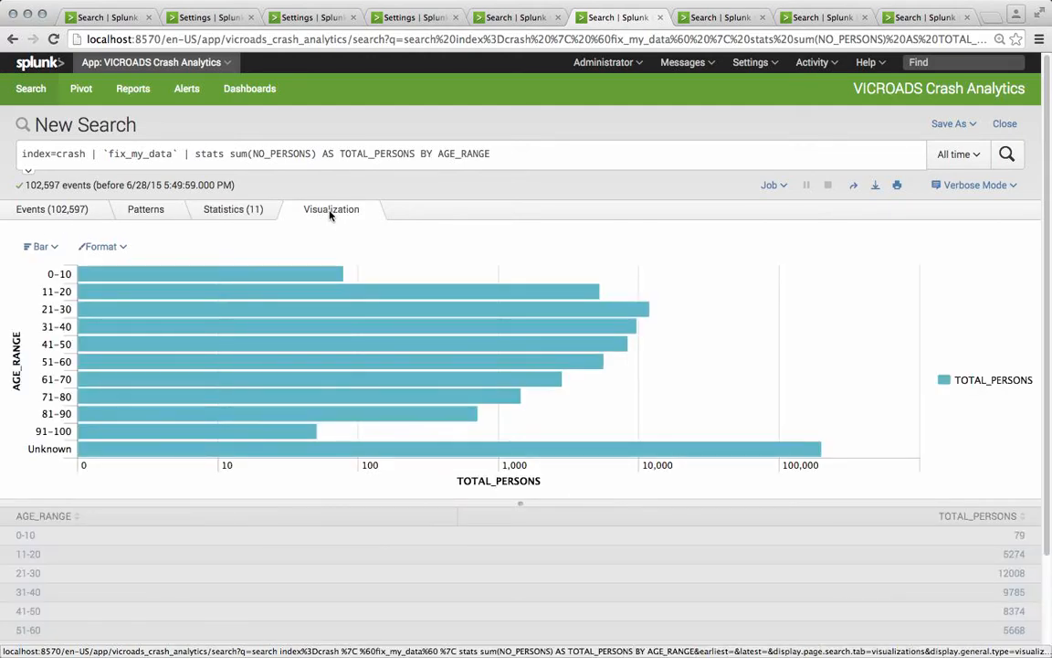
# Step: Switch the age range chart to Pie and back to Bar
pyautogui.click(37, 249)
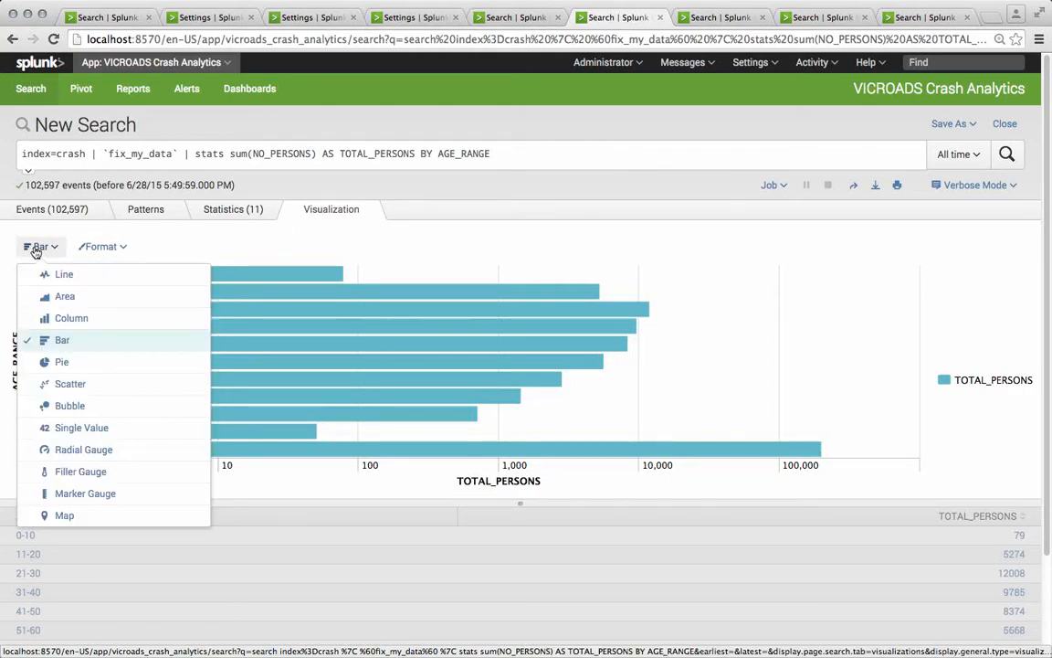
pyautogui.click(62, 364)
pyautogui.click(29, 249)
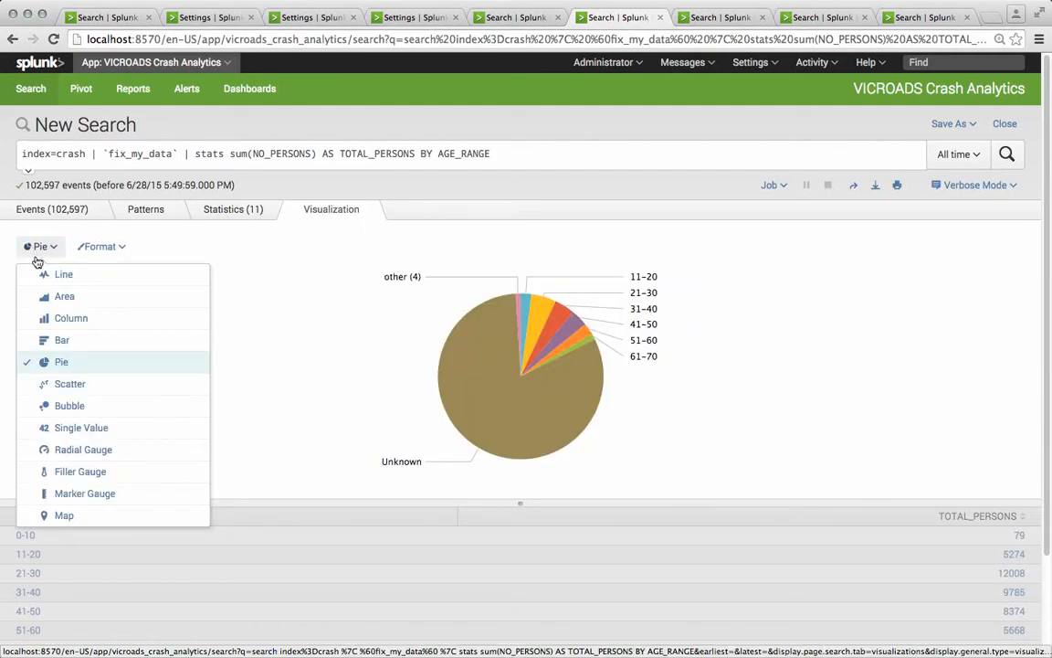
pyautogui.click(52, 344)
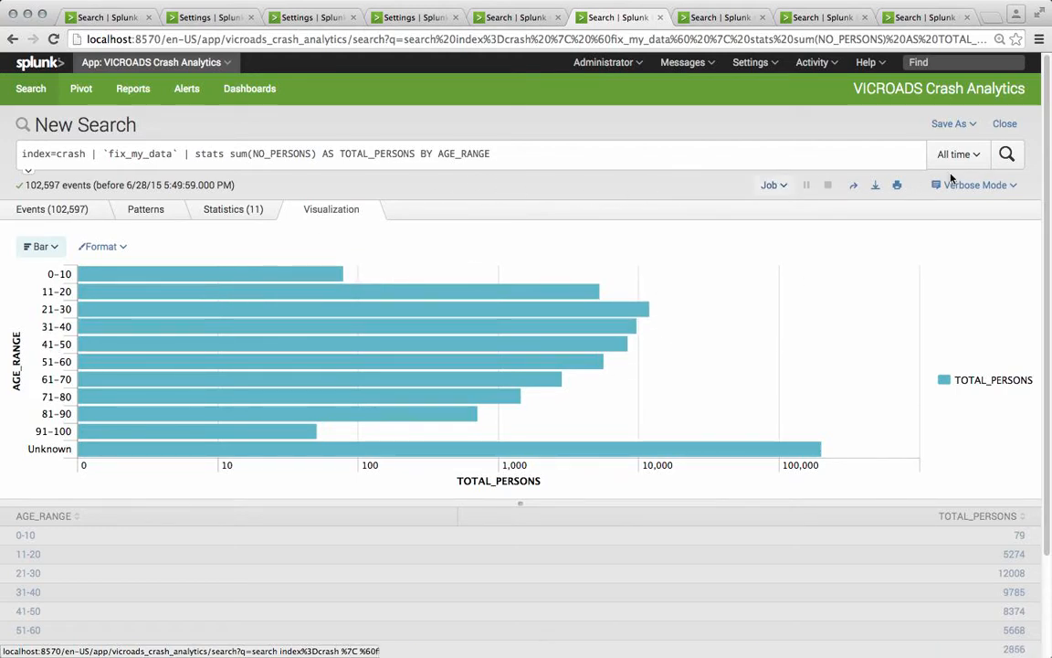
# Step: Start saving the bar chart as a dashboard panel on a new dashboard titled My Crash Stats, shared in the app
pyautogui.click(956, 126)
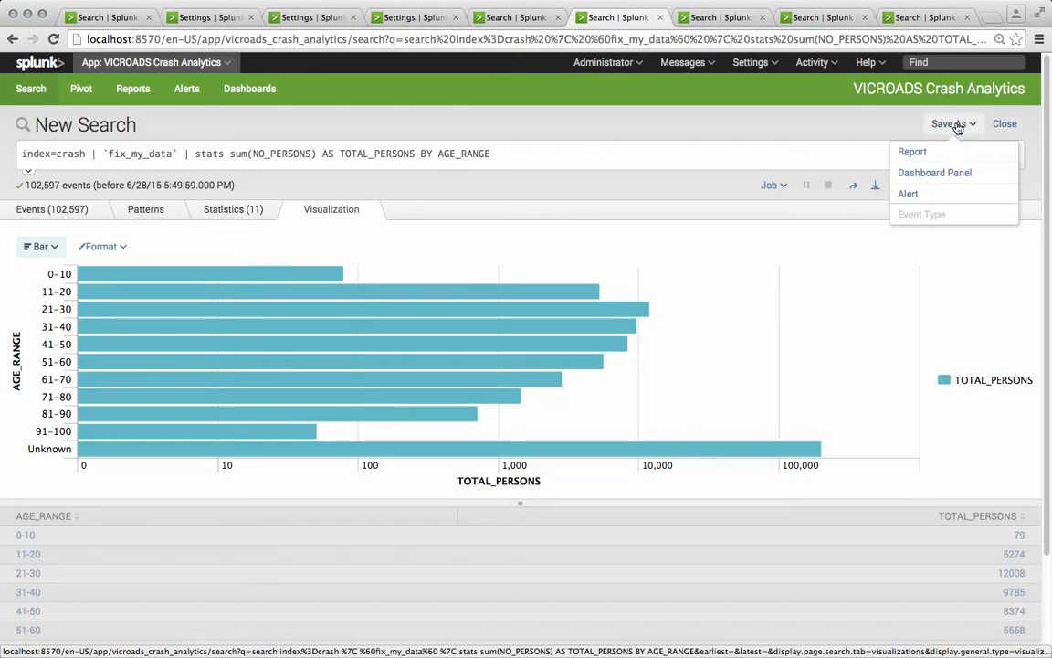
pyautogui.click(935, 173)
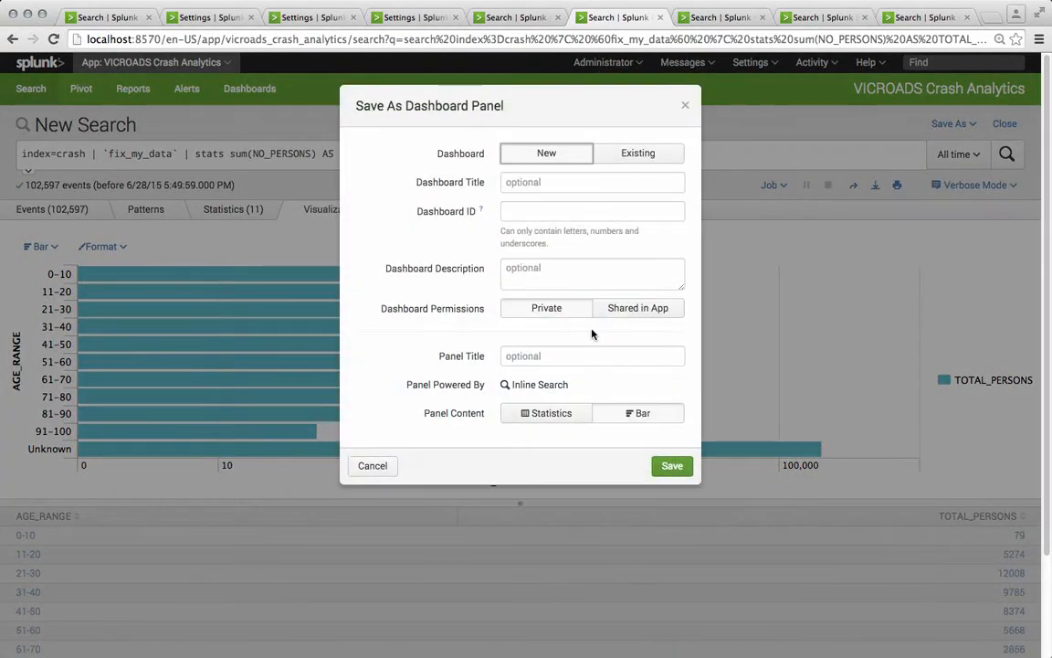
pyautogui.click(553, 182)
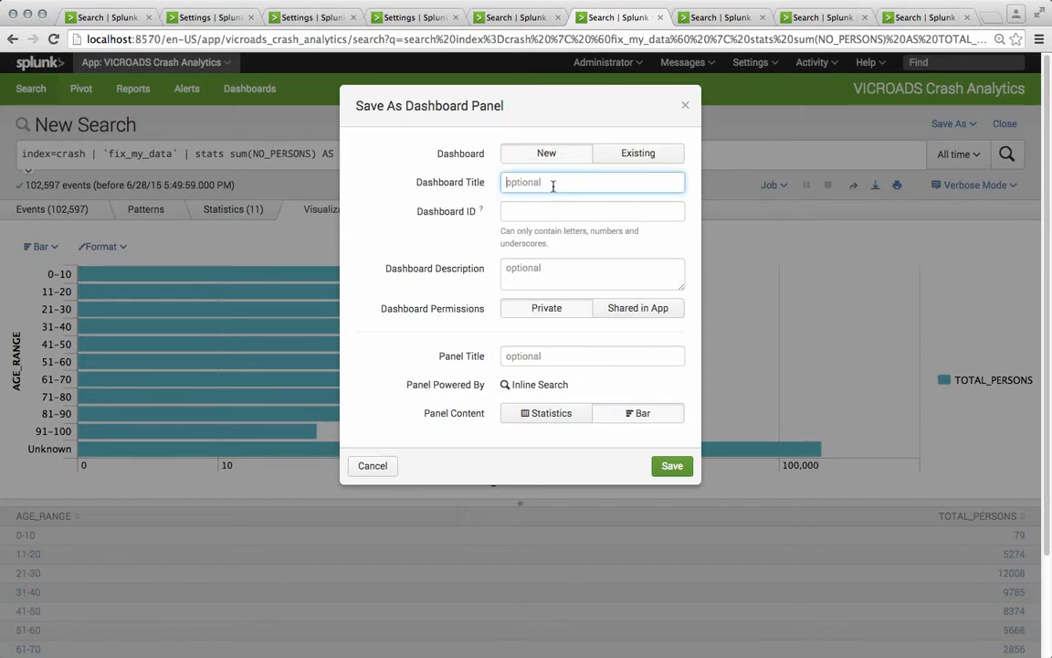
pyautogui.write('My Crash Stats')
pyautogui.click(630, 308)
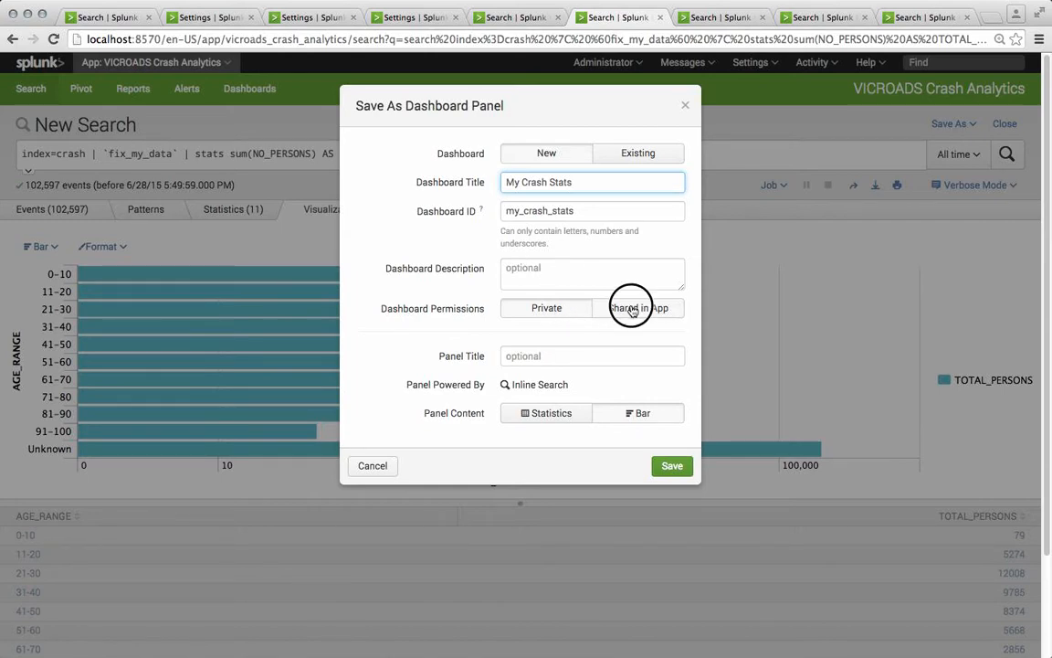
# Step: Title the panel Age ranges and save it, then close the dialog
pyautogui.click(543, 356)
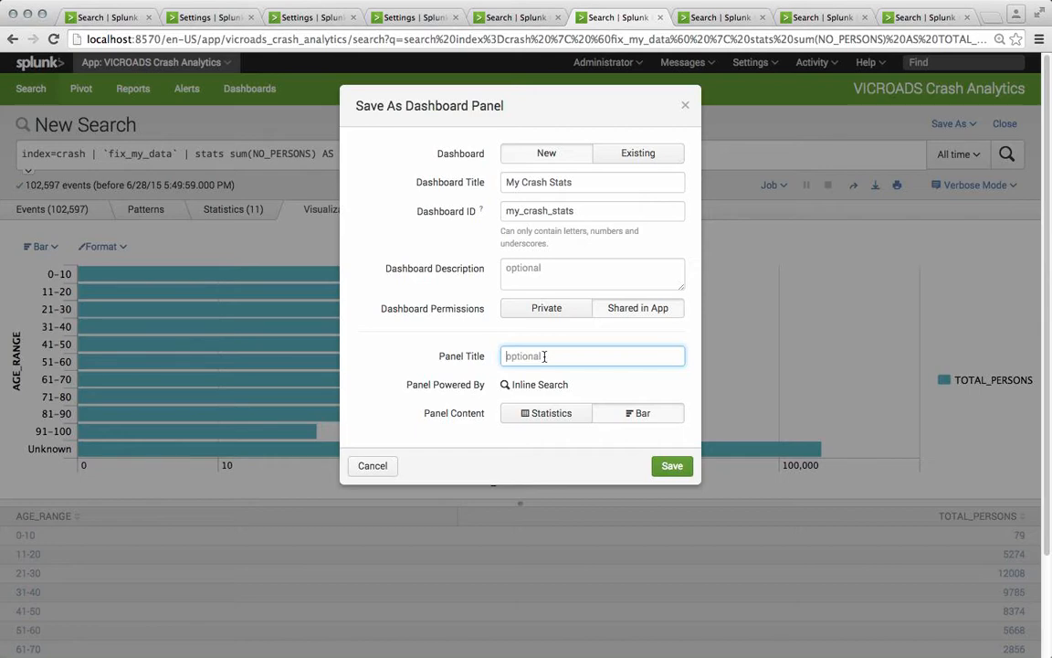
pyautogui.write('Age ranges')
pyautogui.click(672, 466)
pyautogui.click(685, 105)
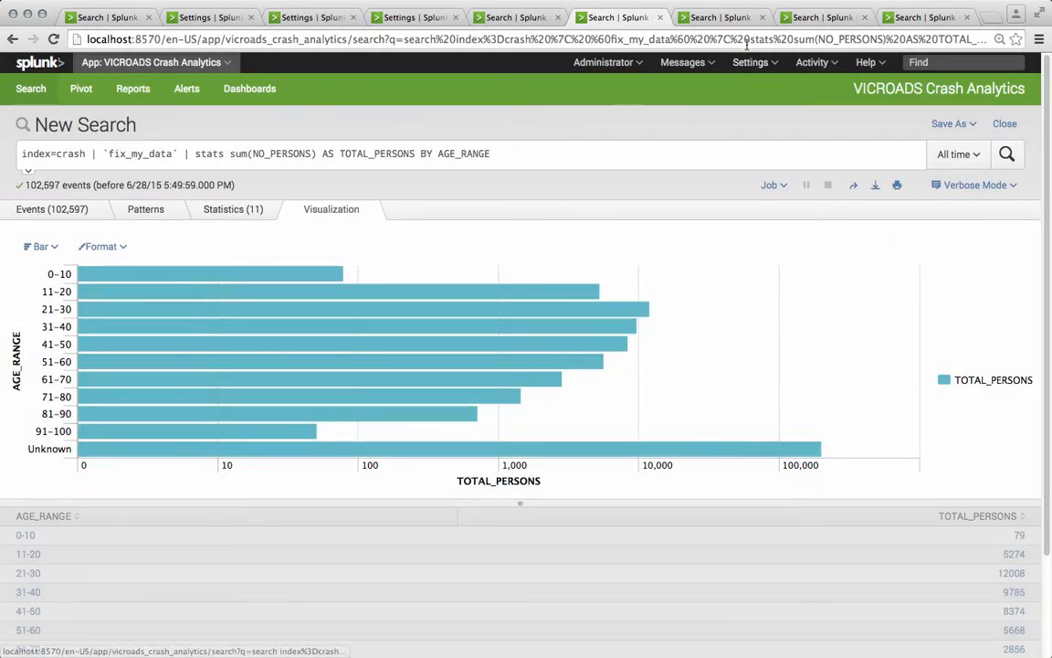
# Step: Inspect the vehicles-by-LGA search query in the next tab
pyautogui.click(708, 18)
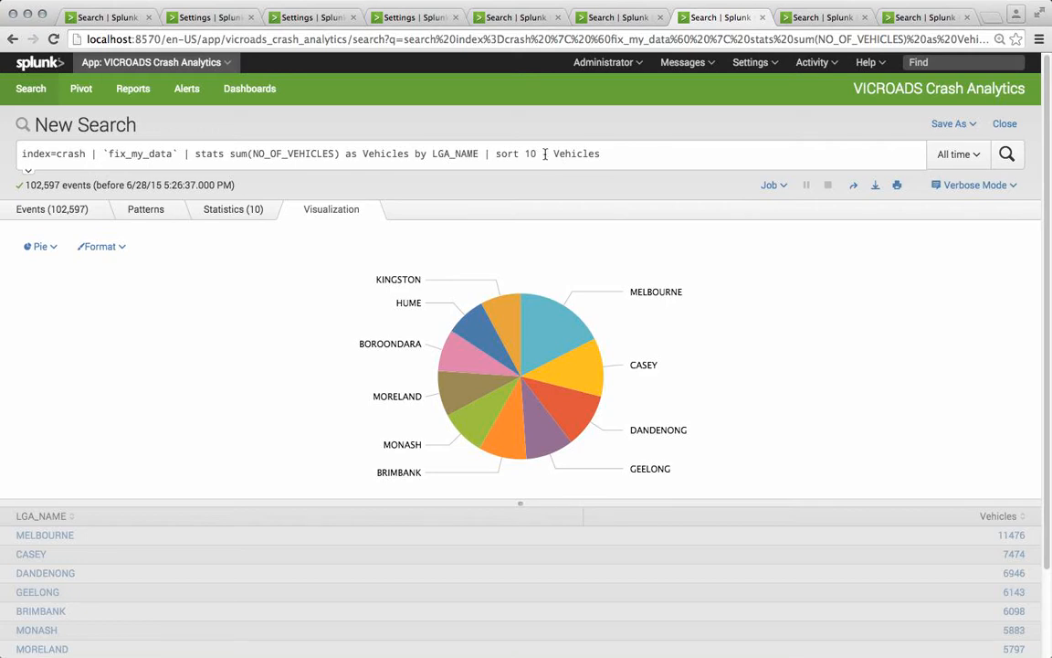
pyautogui.moveTo(544, 154); pyautogui.dragTo(614, 152)
pyautogui.click(616, 155)
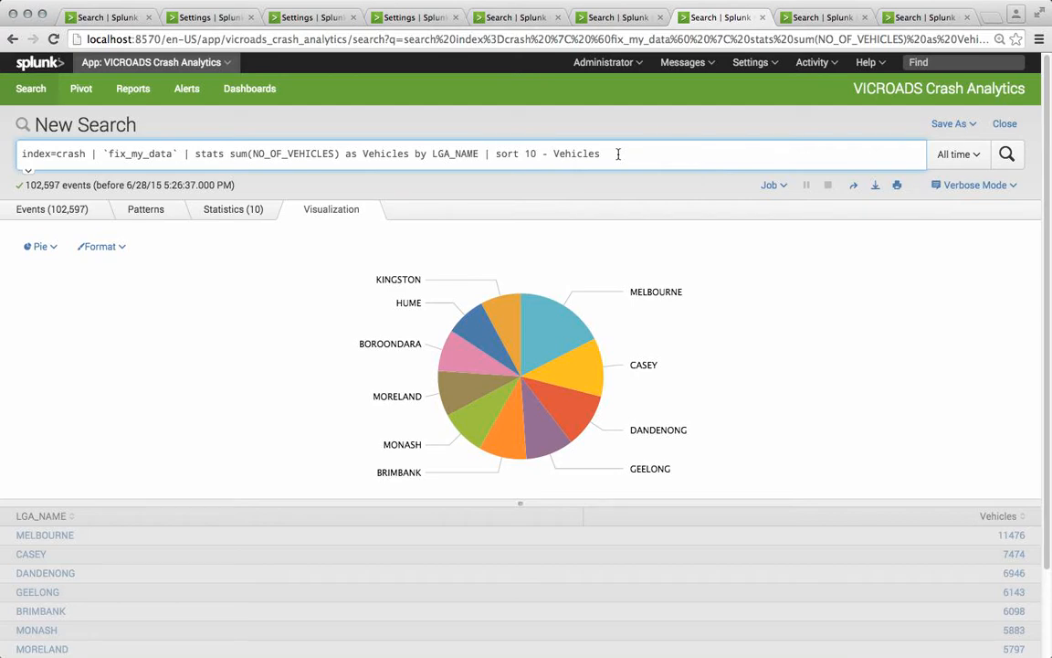
pyautogui.click(532, 153)
# Step: Begin saving the LGA pie chart as a panel on the existing My Crash Stats dashboard
pyautogui.click(952, 123)
pyautogui.click(935, 173)
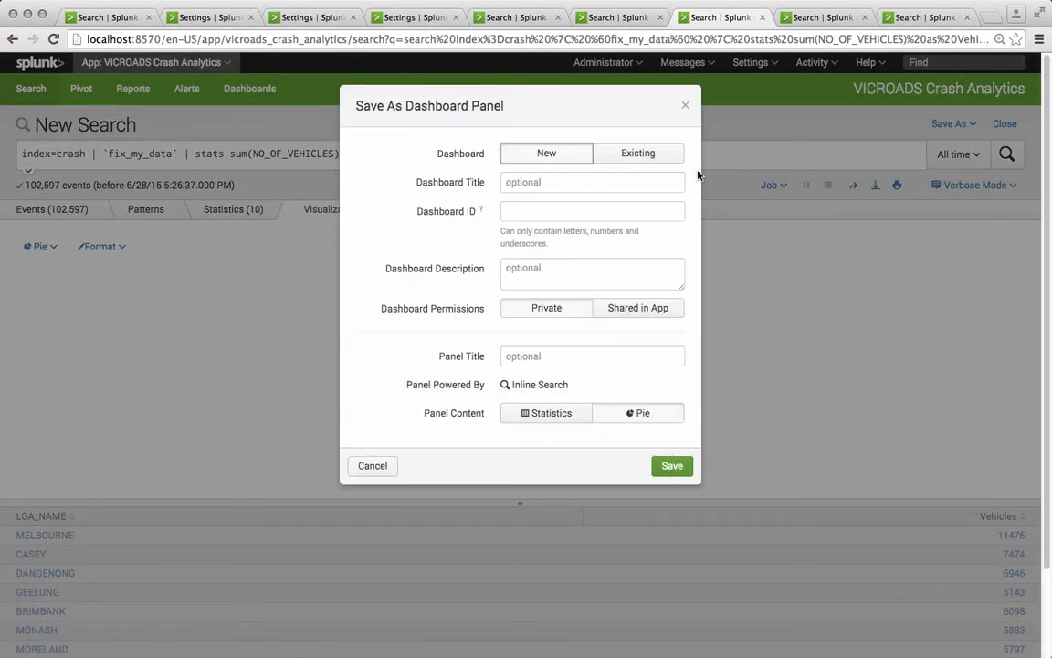
pyautogui.click(637, 154)
pyautogui.click(627, 181)
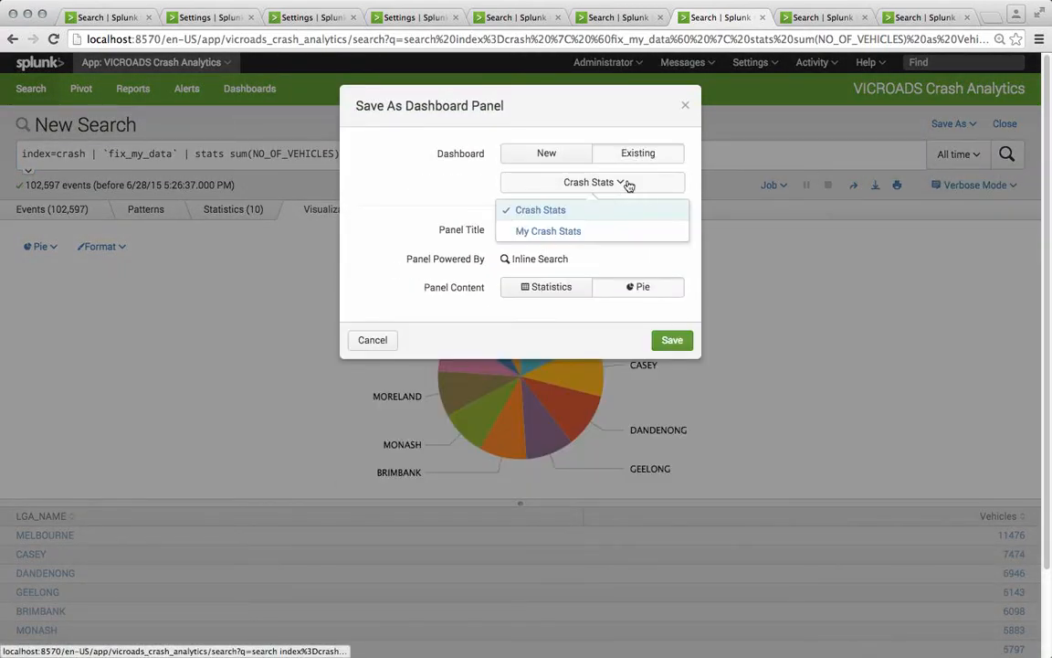
pyautogui.click(587, 228)
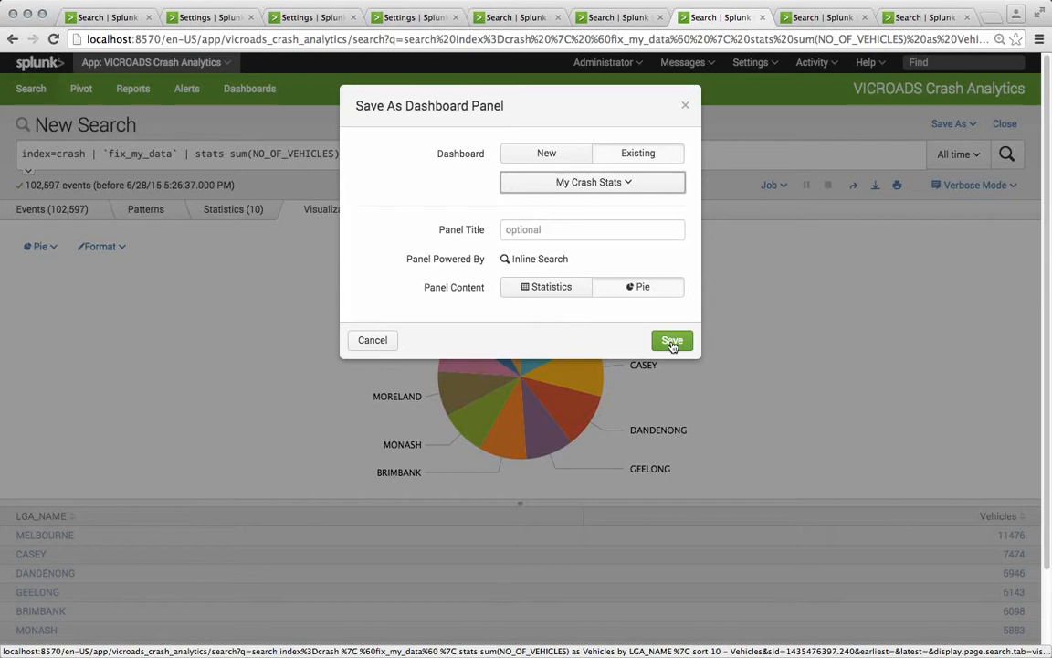
# Step: Title the panel No Vehicles by LGA, save it and close the dialog
pyautogui.click(563, 232)
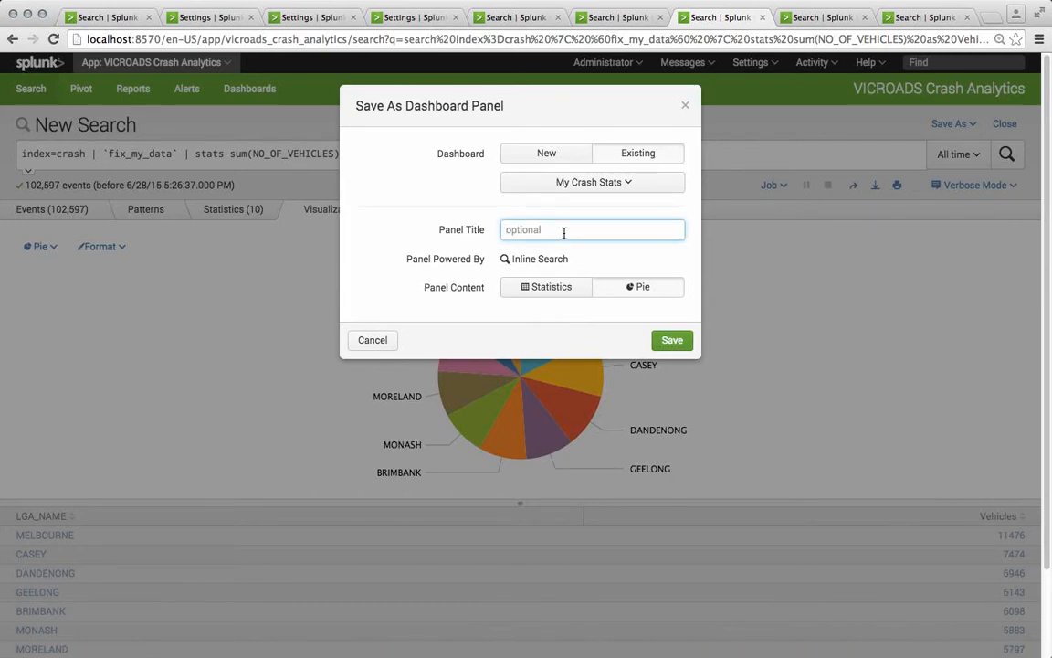
pyautogui.write('No Vehicles by LGA')
pyautogui.click(671, 339)
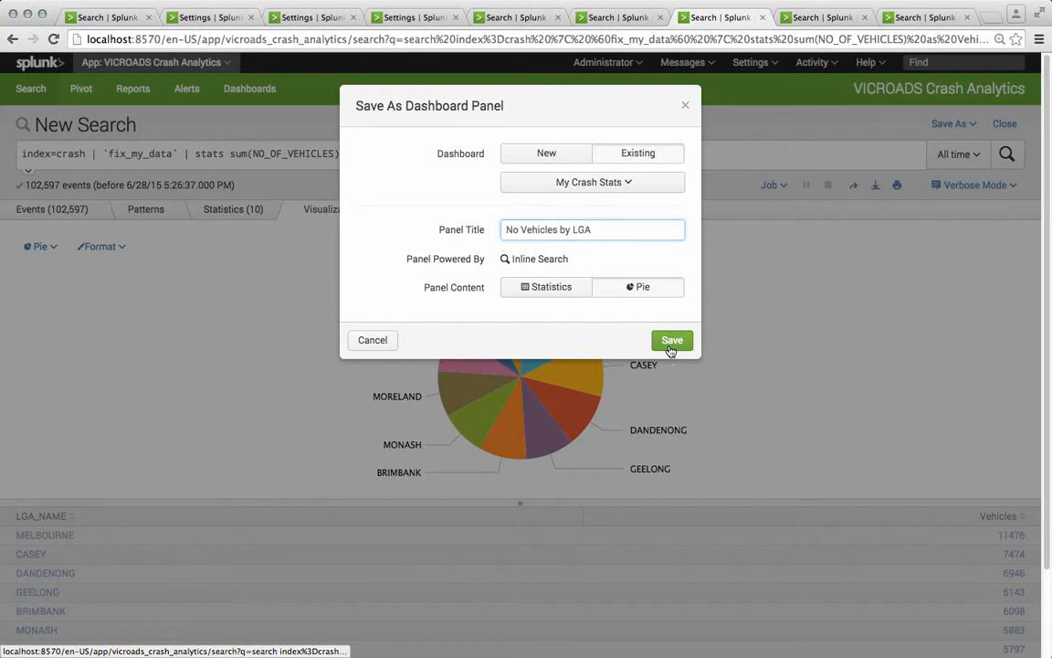
pyautogui.click(685, 101)
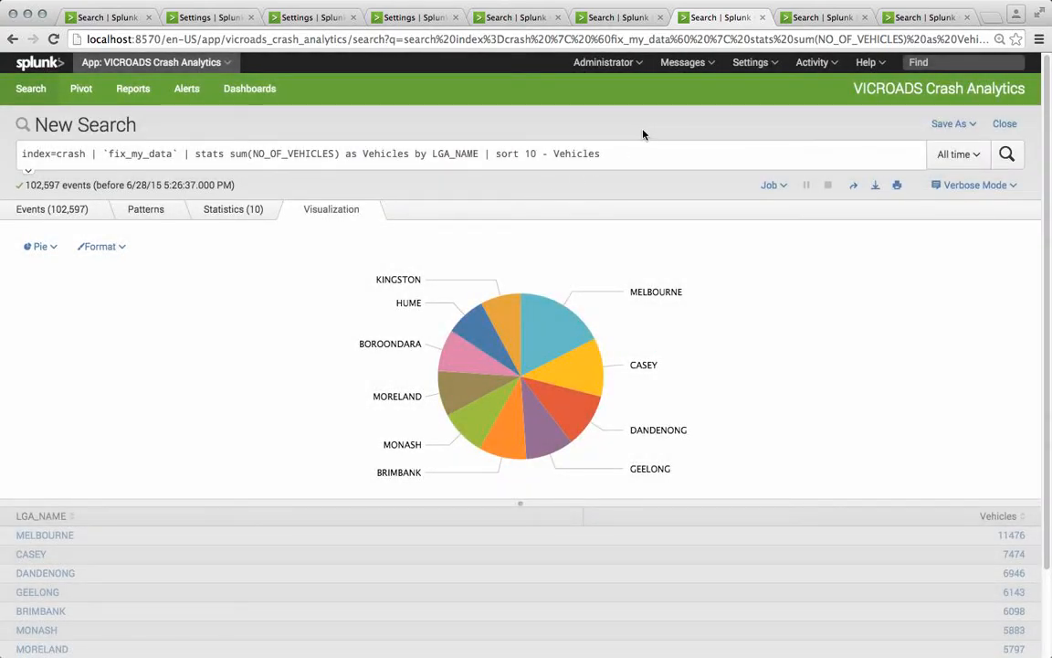
# Step: Begin saving the fatalities-by-weekday pie chart as a panel on the existing My Crash Stats dashboard
pyautogui.click(809, 24)
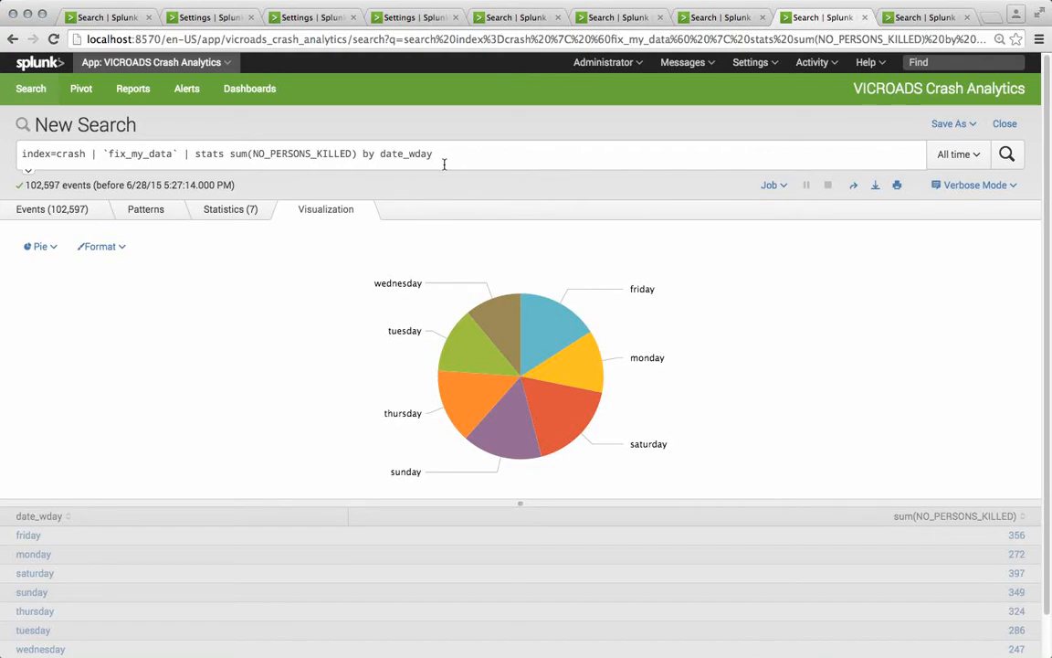
pyautogui.click(951, 124)
pyautogui.click(932, 171)
pyautogui.click(634, 153)
pyautogui.click(601, 183)
pyautogui.click(589, 229)
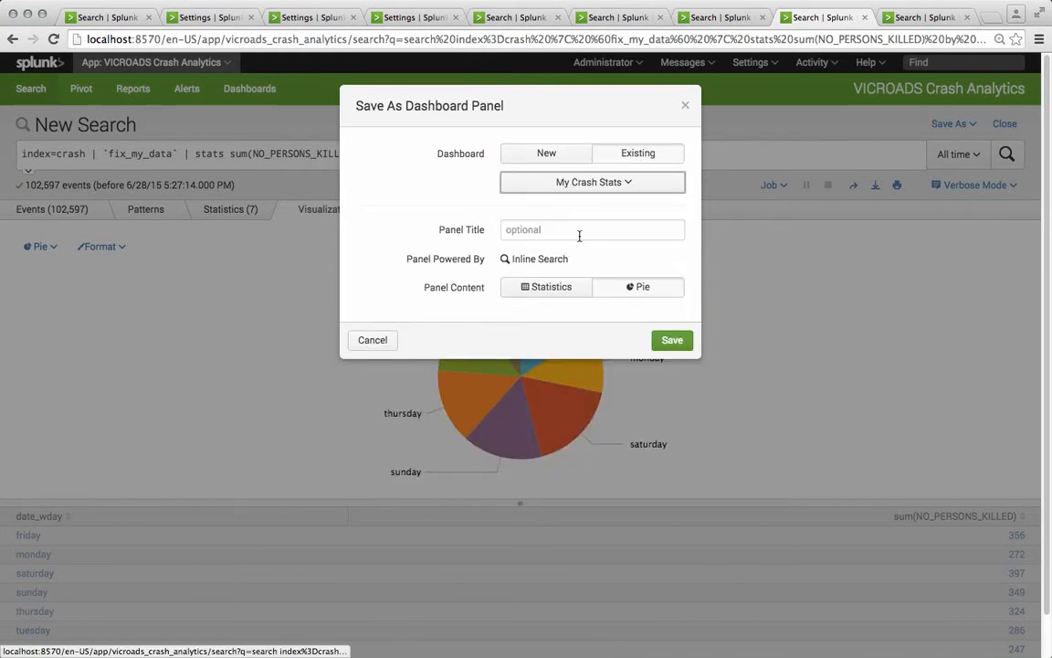
pyautogui.click(554, 233)
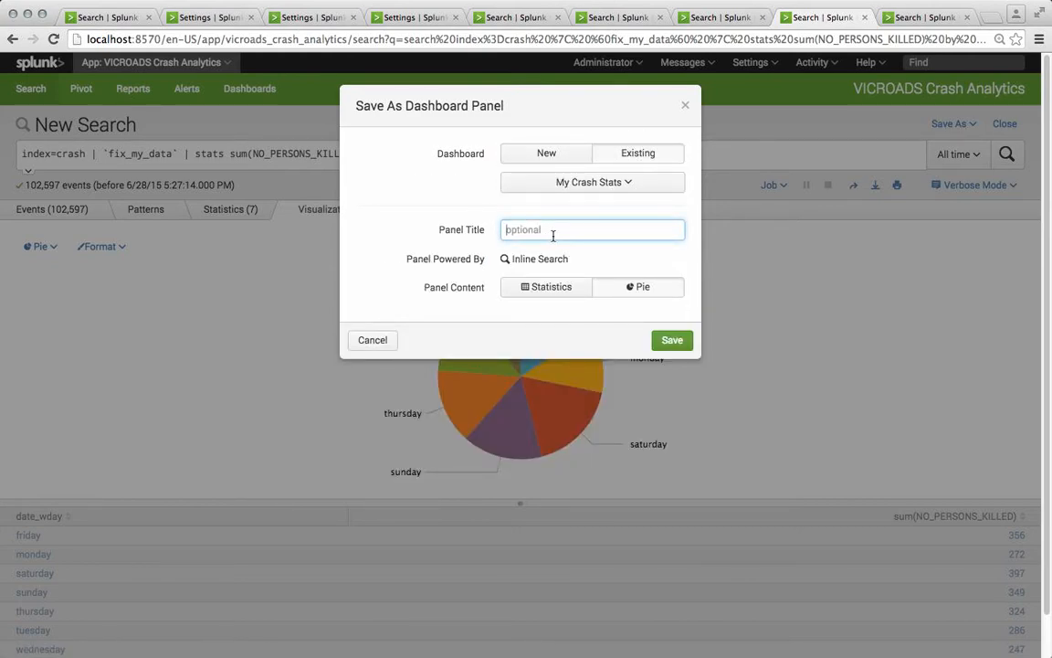
# Step: Title the panel Fatalities by Day of Week, save it and close the dialog
pyautogui.write('Fatalities by Day of Week')
pyautogui.click(675, 340)
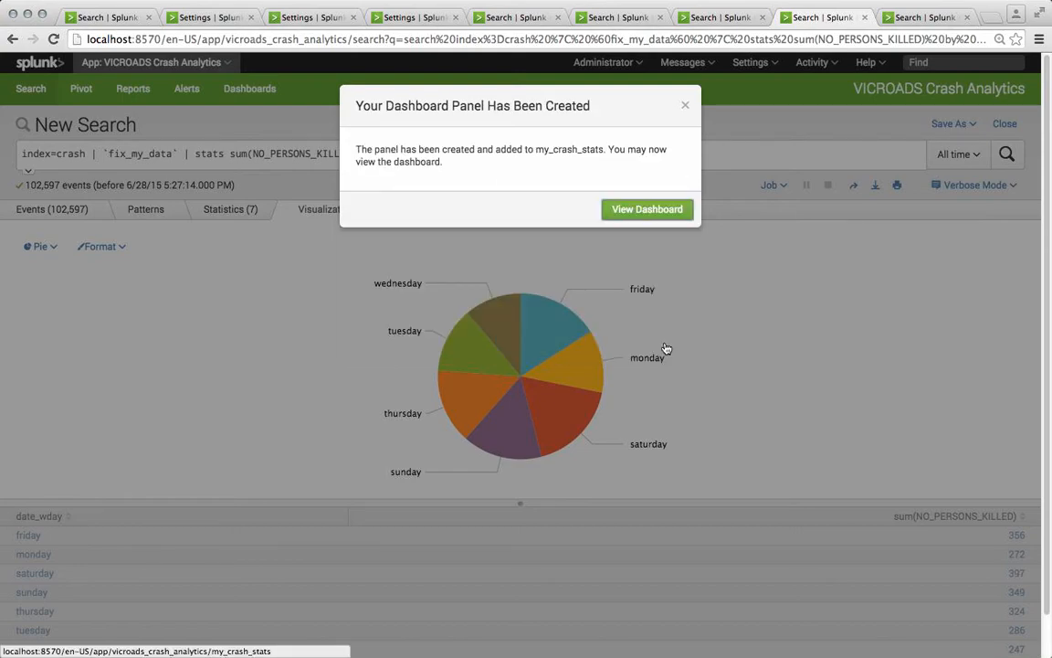
pyautogui.click(685, 105)
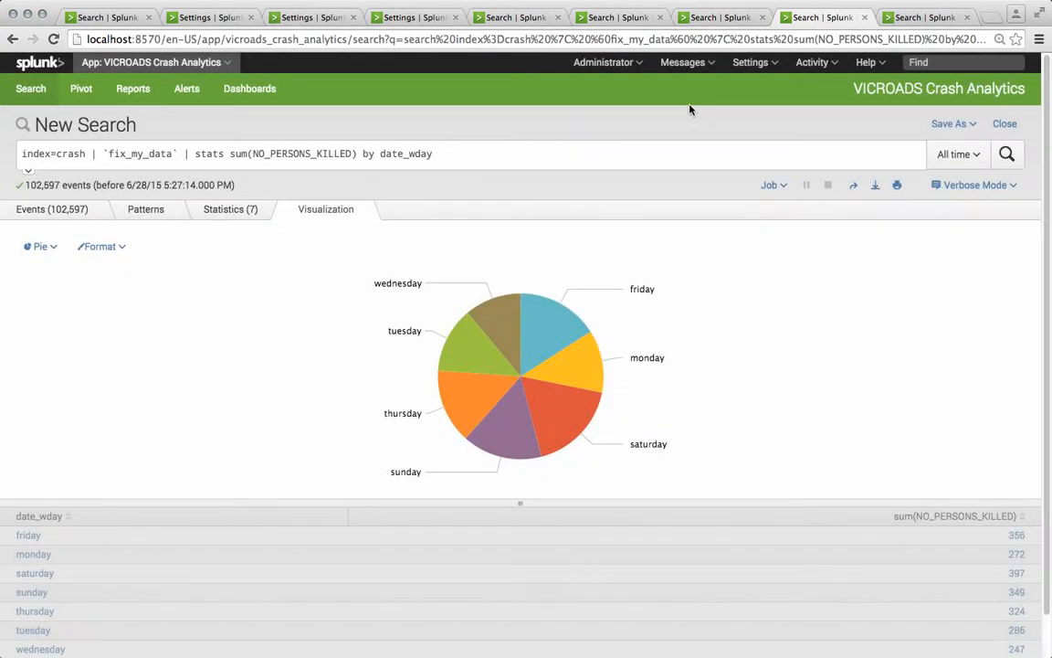
# Step: Show the age-range timechart search in the last tab as a line chart
pyautogui.click(917, 18)
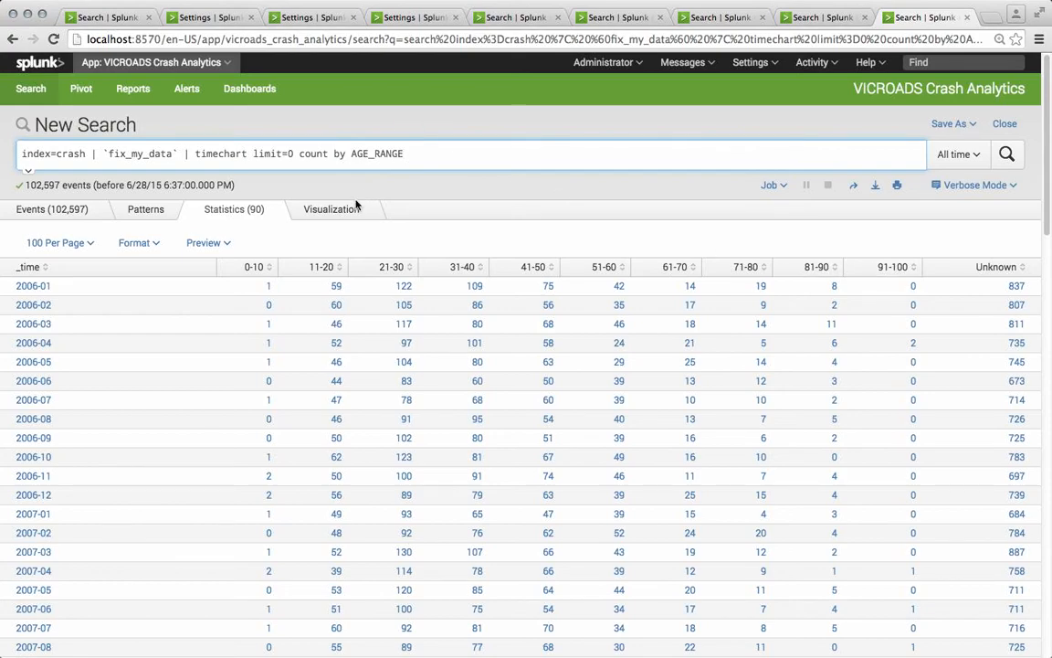
pyautogui.click(332, 210)
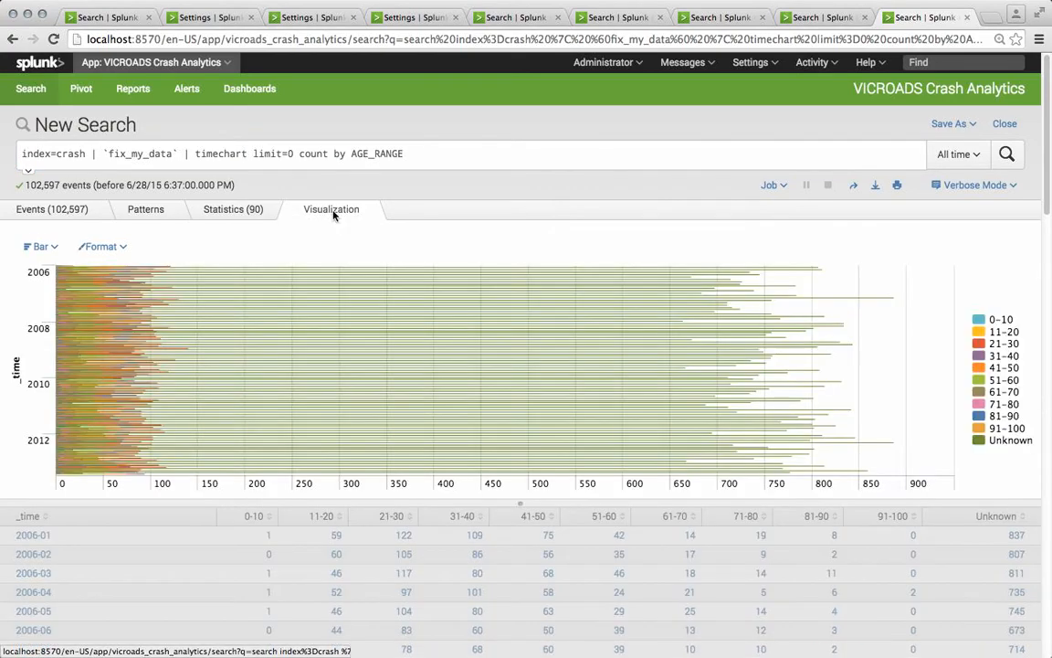
pyautogui.click(37, 248)
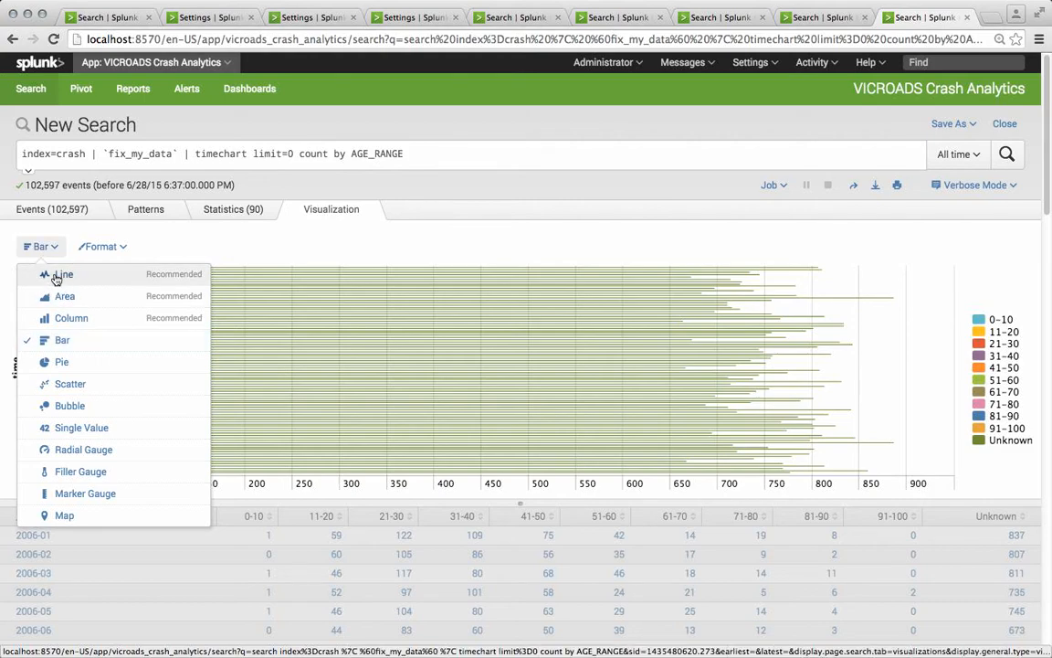
pyautogui.click(57, 274)
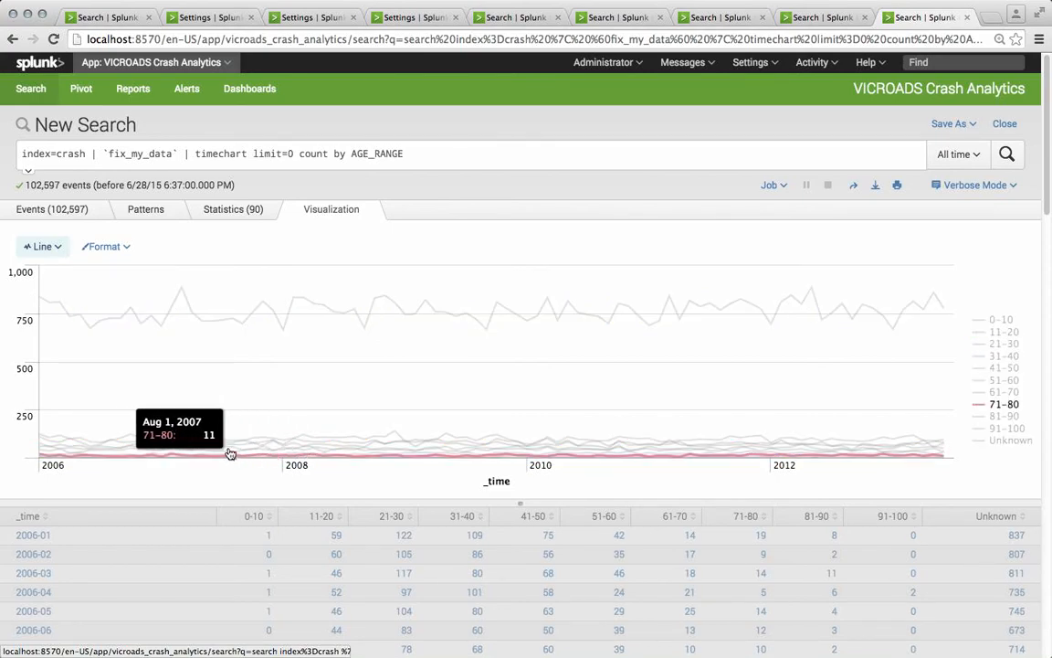
# Step: Set the line chart's Y-axis scale to Log
pyautogui.click(107, 250)
pyautogui.click(42, 338)
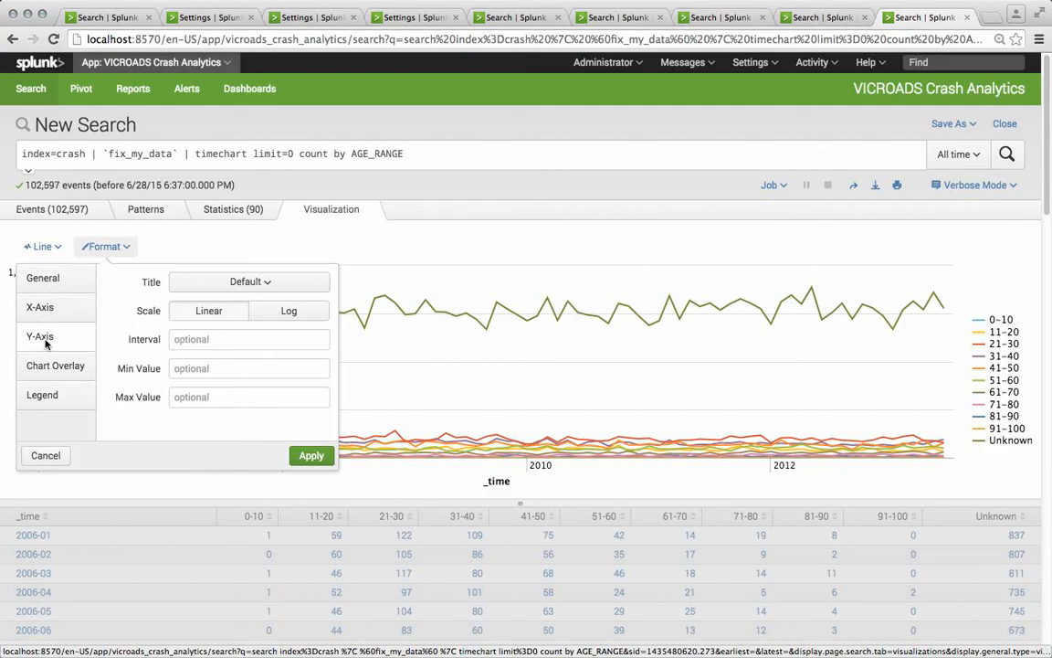
pyautogui.click(298, 314)
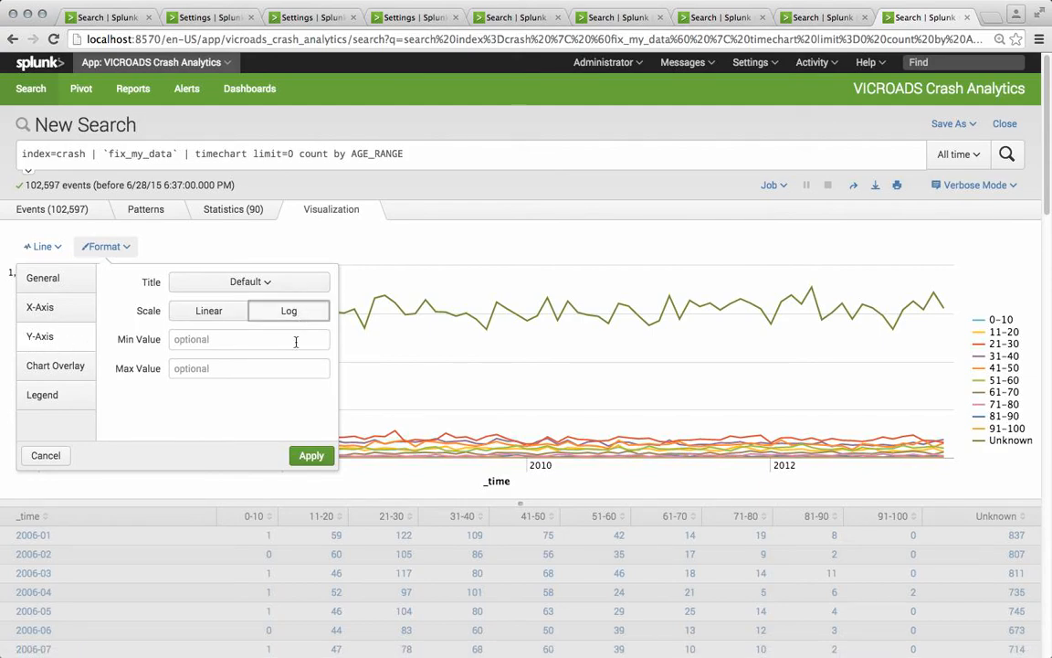
pyautogui.click(310, 455)
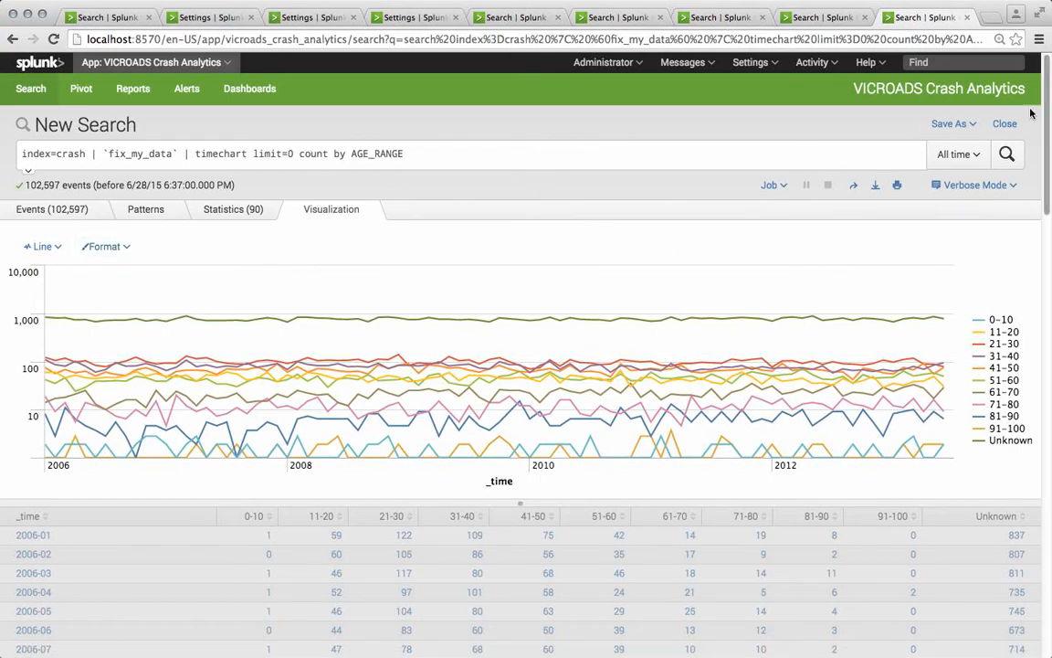
# Step: Begin saving the age-range line chart as a panel on the existing My Crash Stats dashboard
pyautogui.click(941, 127)
pyautogui.click(928, 172)
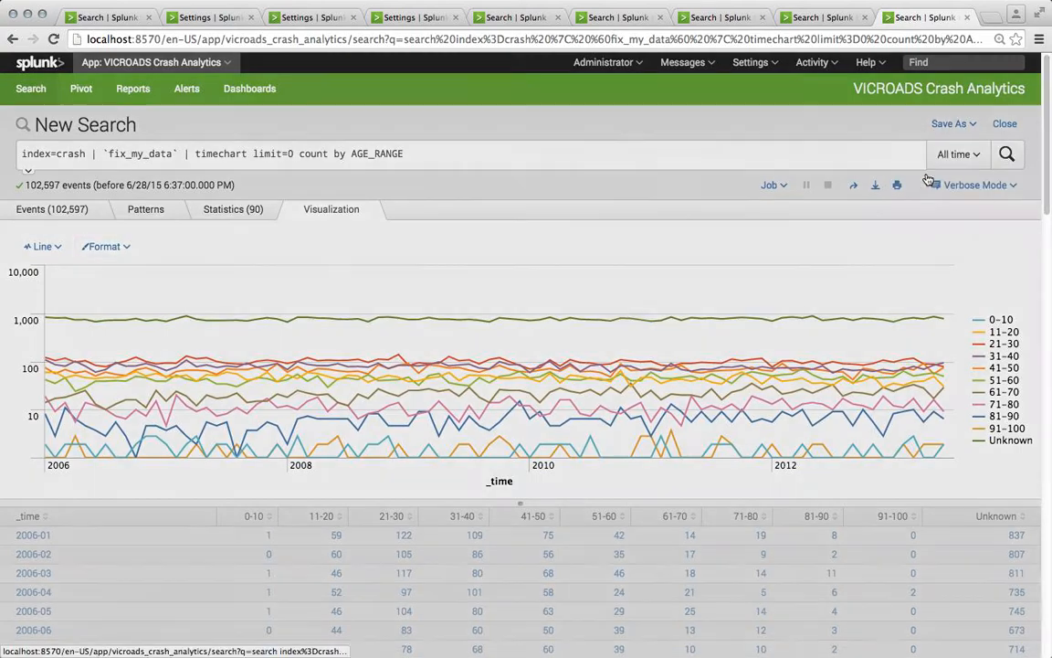
pyautogui.click(607, 149)
pyautogui.click(583, 182)
pyautogui.click(585, 230)
pyautogui.click(573, 231)
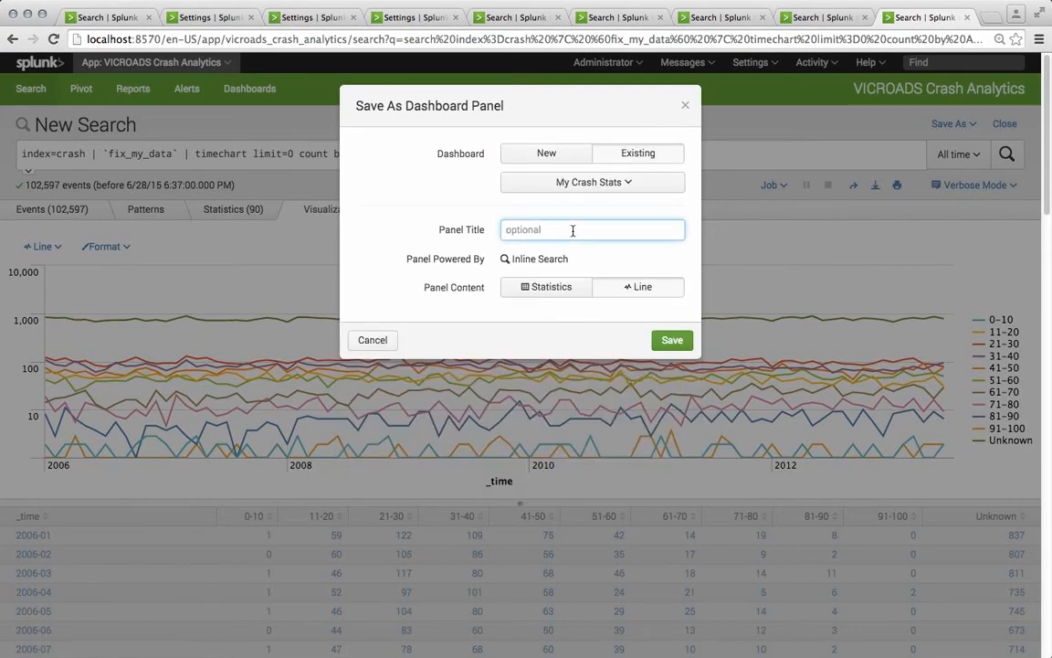
# Step: Title the panel Age Range over time, save it and open the dashboard
pyautogui.write('Age Range of ')
pyautogui.write('er time')
pyautogui.click(675, 340)
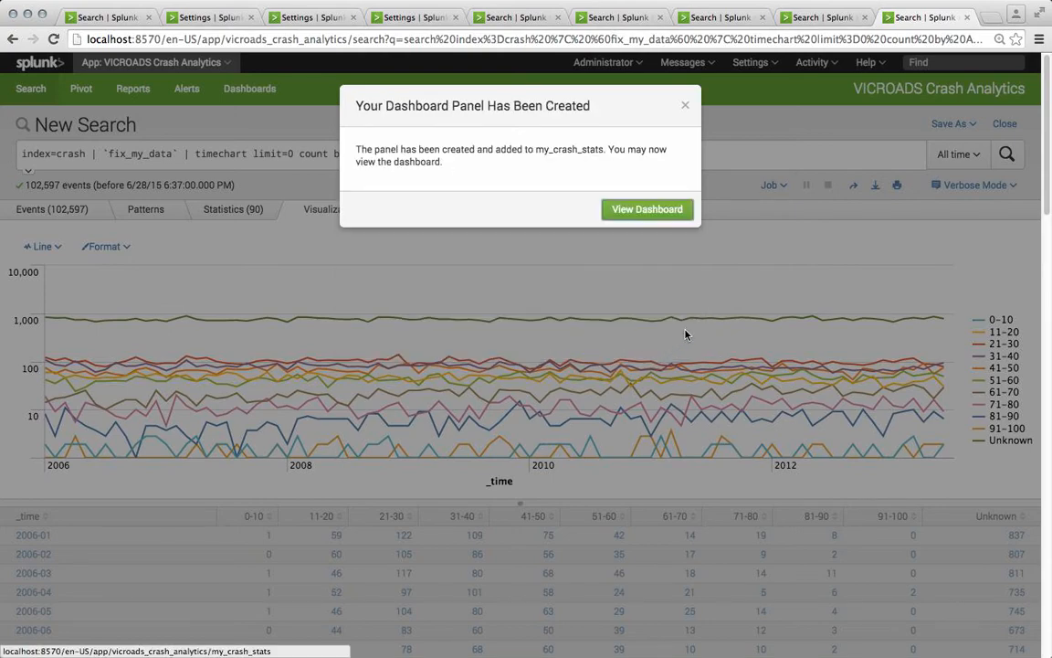
pyautogui.click(648, 209)
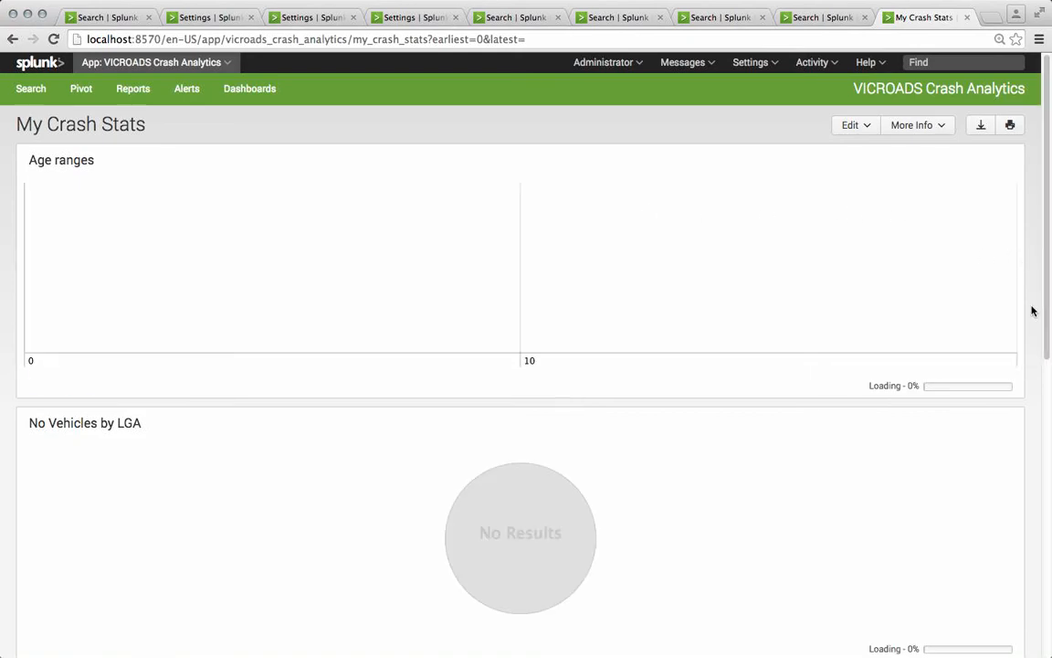
# Step: Edit the dashboard and move the No Vehicles by LGA and Fatalities by Day of Week panels beside Age ranges in one row
pyautogui.scroll(-1, 1031, 309)
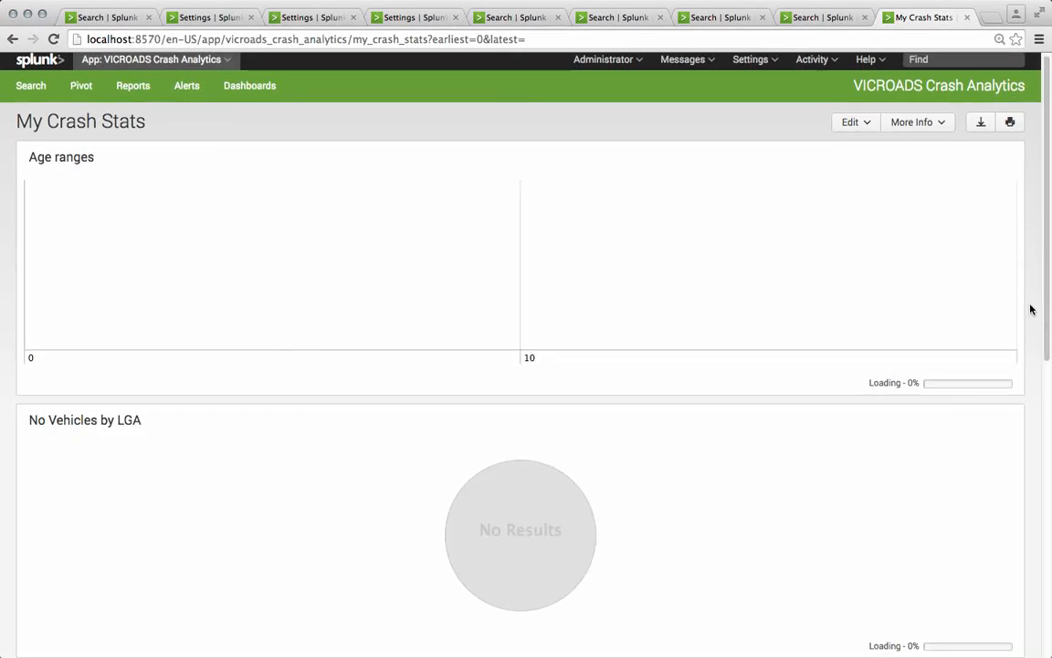
pyautogui.scroll(-5, 1030, 309)
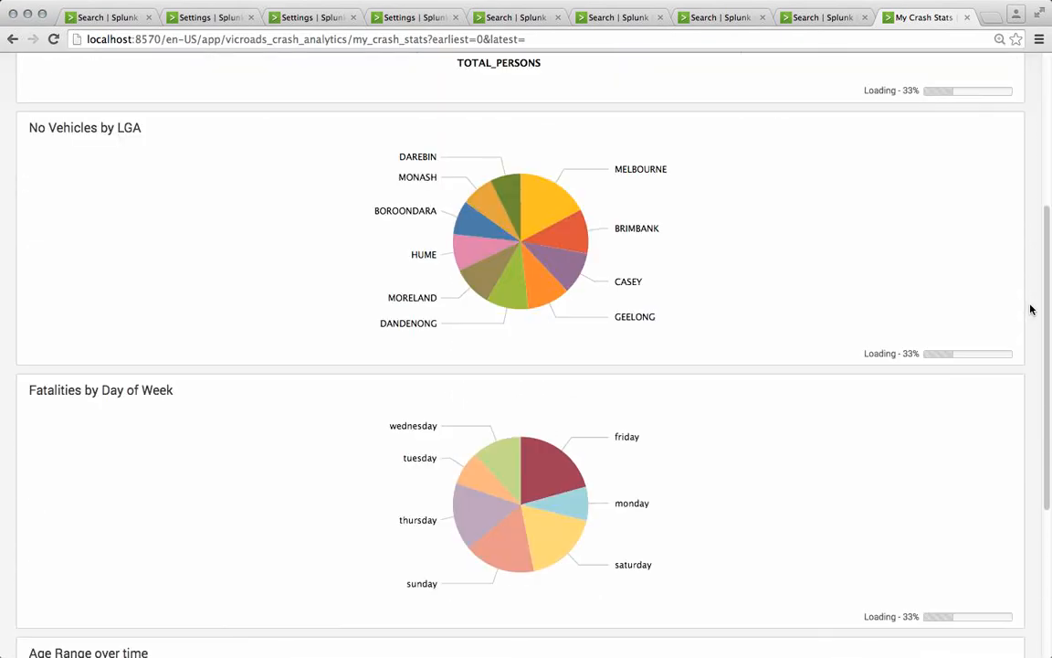
pyautogui.scroll(-5, 1030, 309)
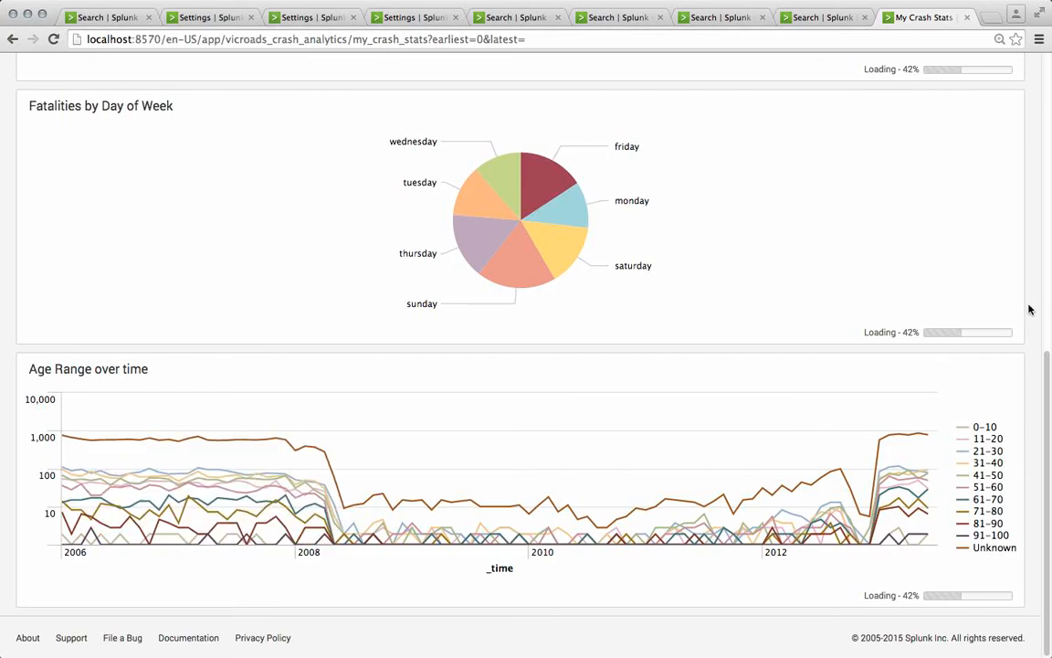
pyautogui.scroll(5, 1029, 315)
pyautogui.scroll(4, 1029, 315)
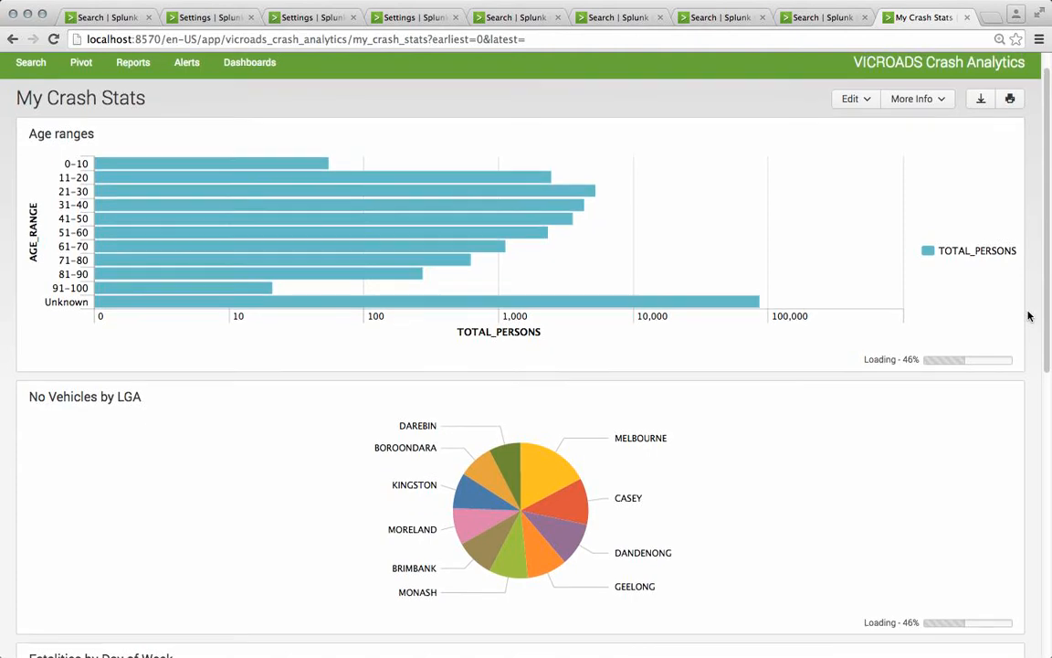
pyautogui.scroll(1, 1034, 294)
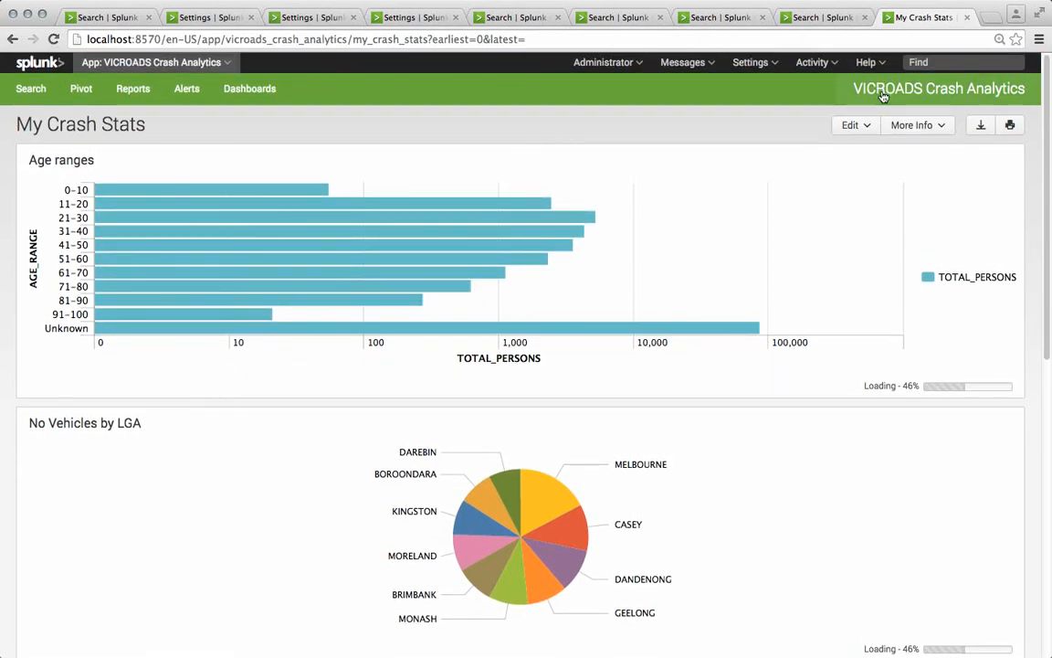
pyautogui.click(850, 122)
pyautogui.click(796, 154)
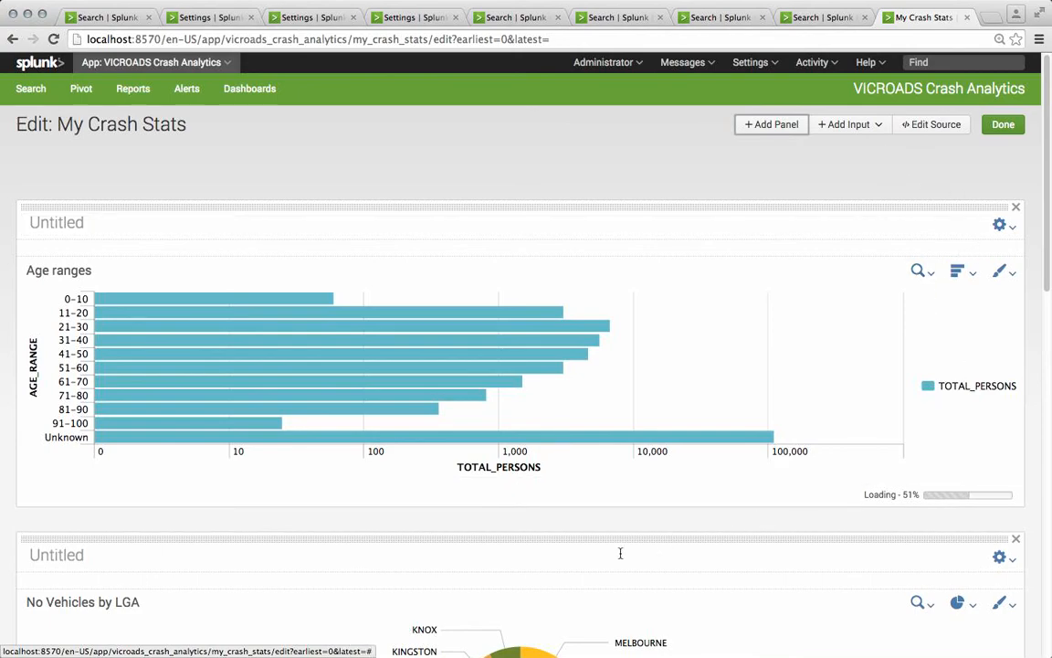
pyautogui.moveTo(470, 548); pyautogui.dragTo(616, 226)
pyautogui.moveTo(501, 543); pyautogui.dragTo(867, 240)
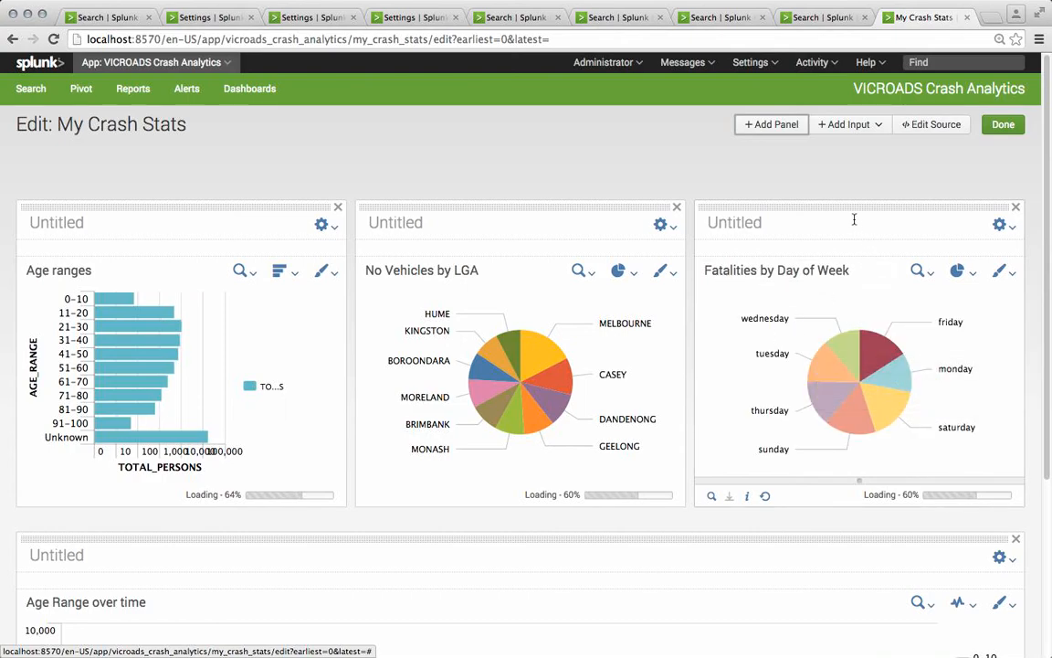
# Step: Leave edit mode to save the dashboard layout
pyautogui.click(618, 272)
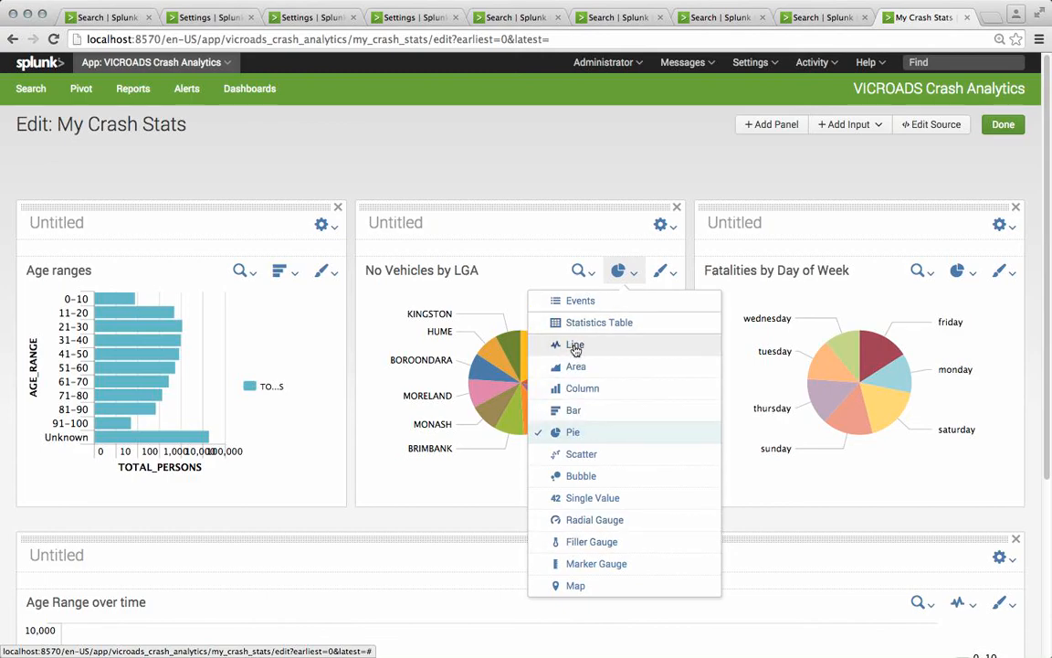
pyautogui.click(675, 172)
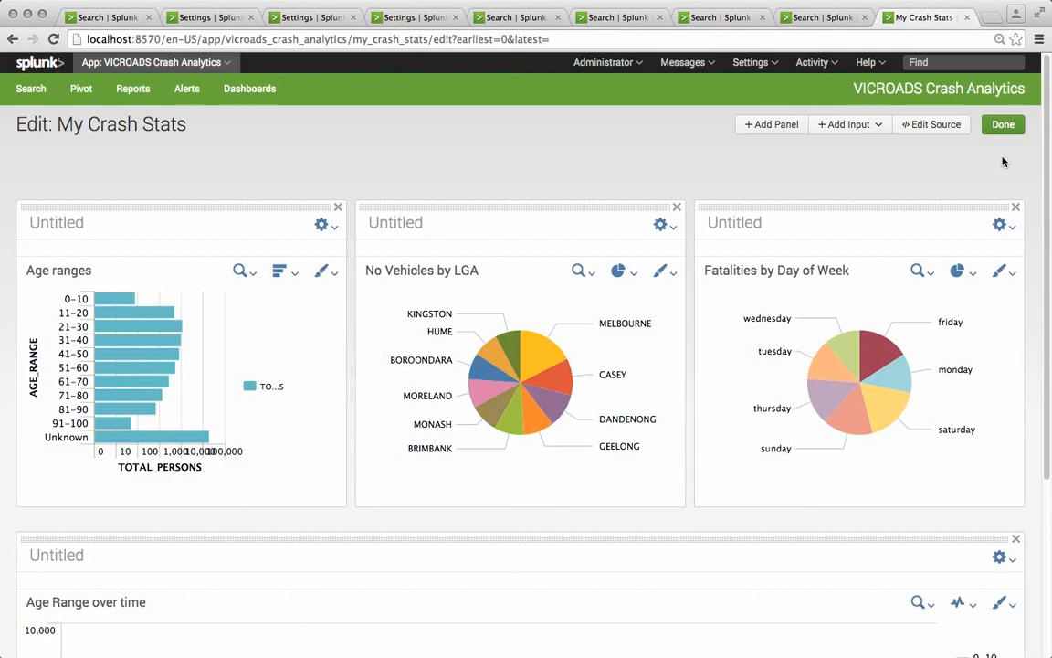
pyautogui.click(1005, 126)
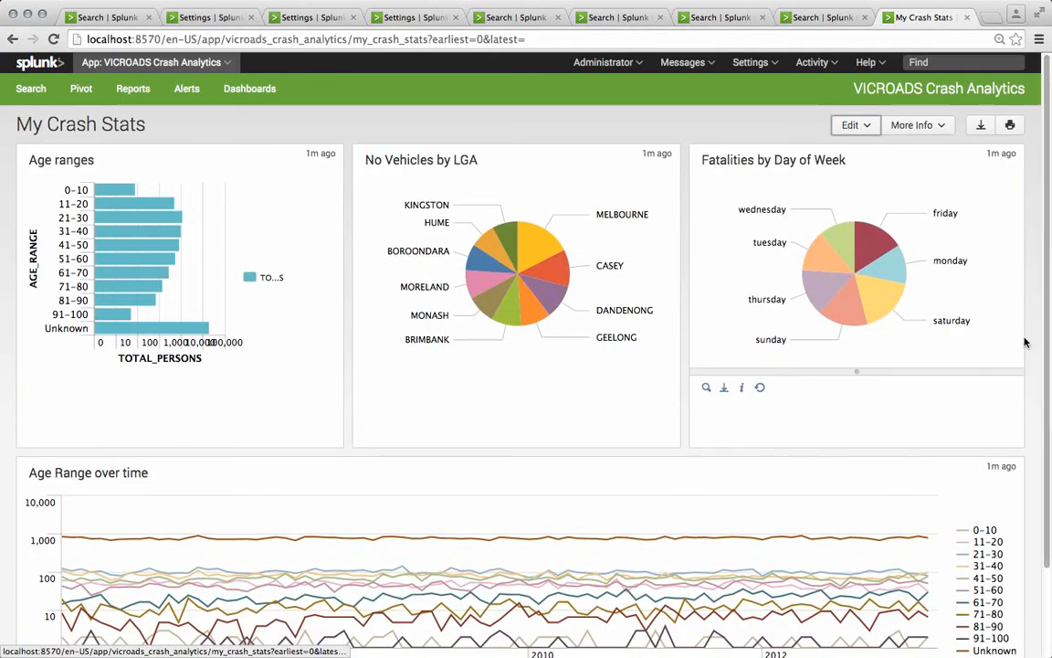
pyautogui.scroll(-3, 1033, 359)
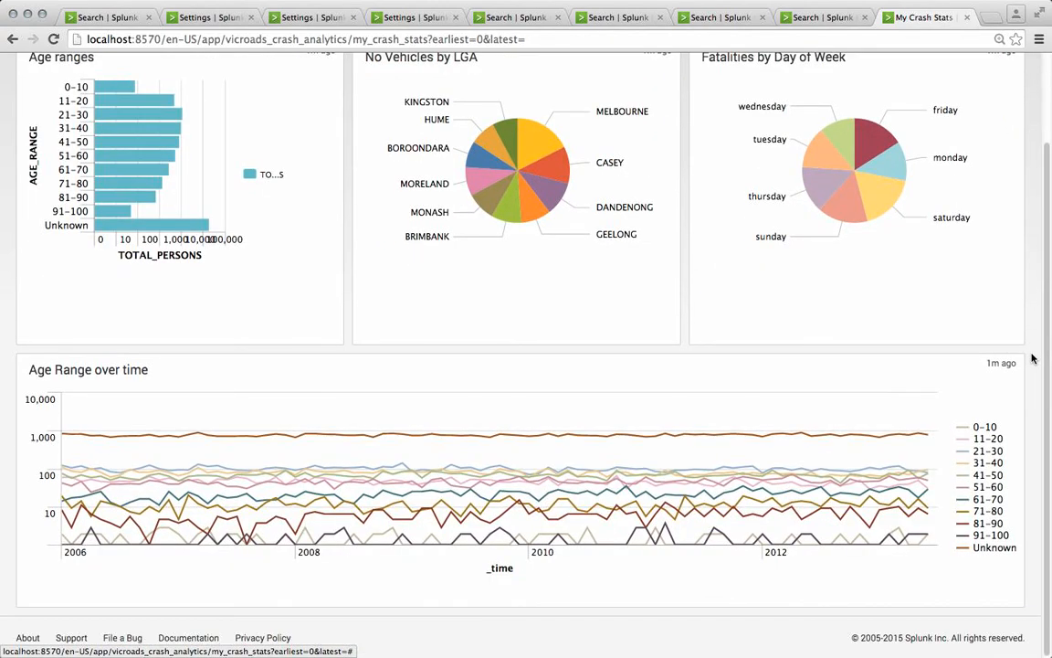
pyautogui.scroll(3, 1033, 359)
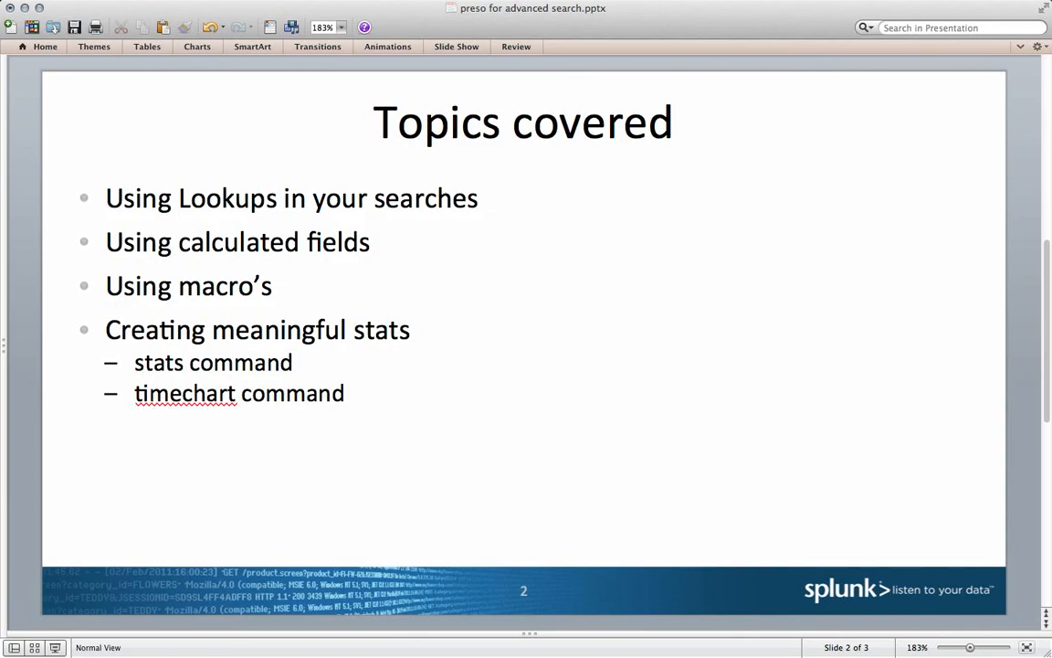
pyautogui.press('Down')
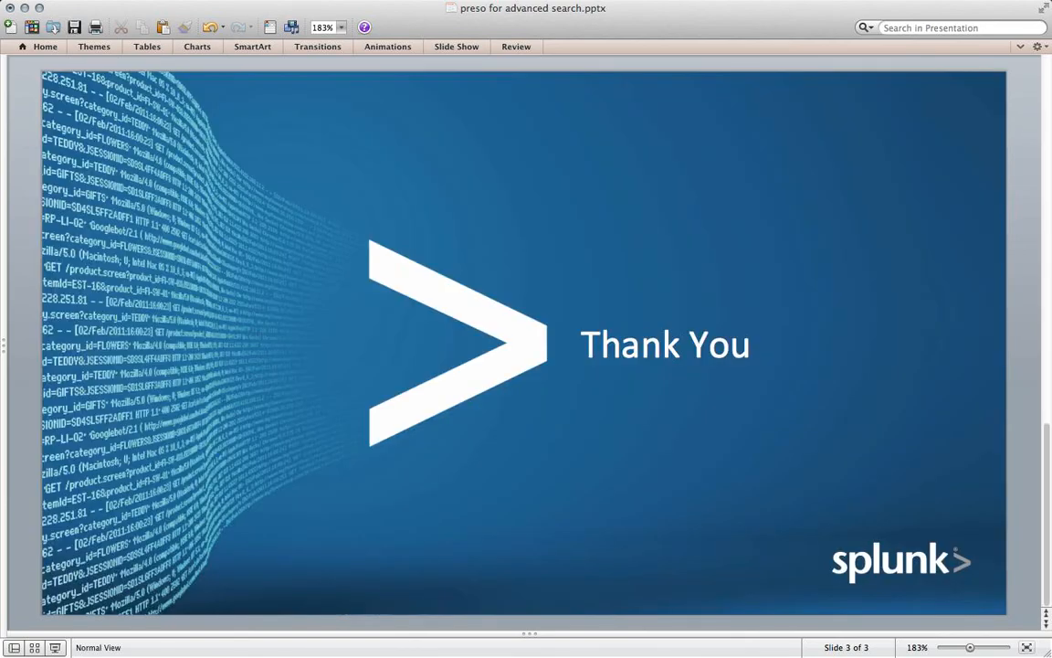